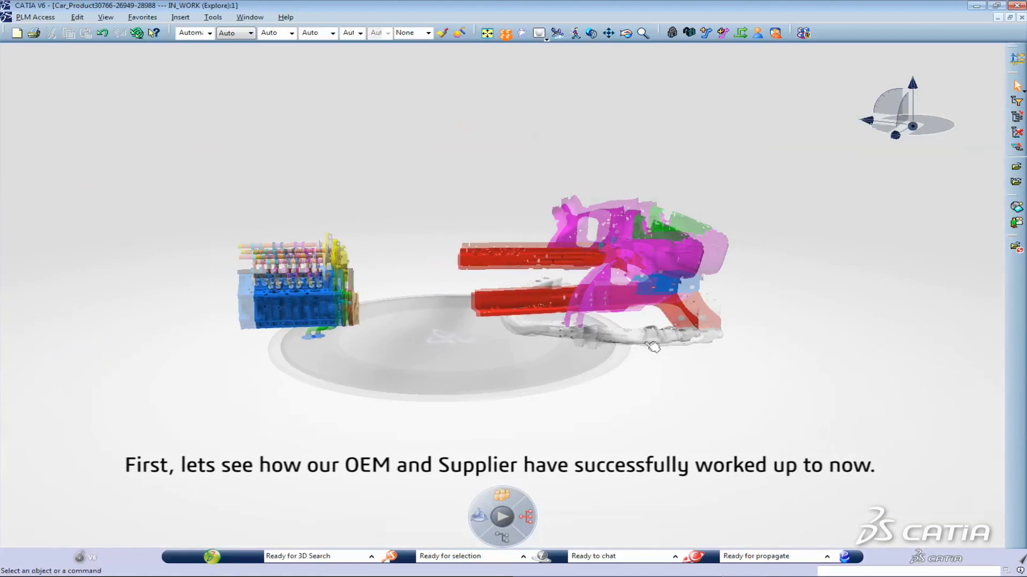
# Explore the car product down to its engine components and check which ones are locked using the Standard: People view
pyautogui.click(394, 380)
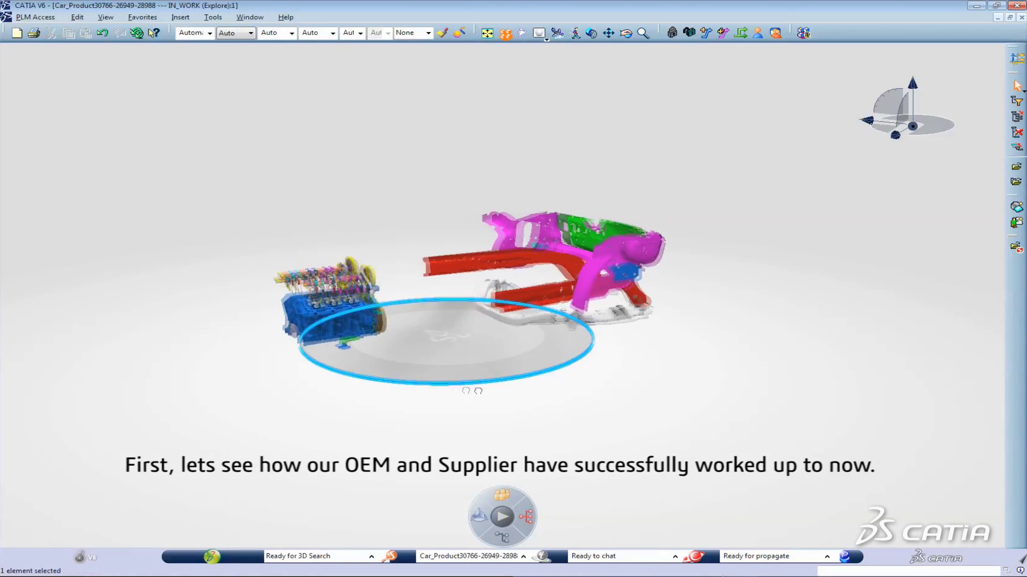
pyautogui.click(502, 391)
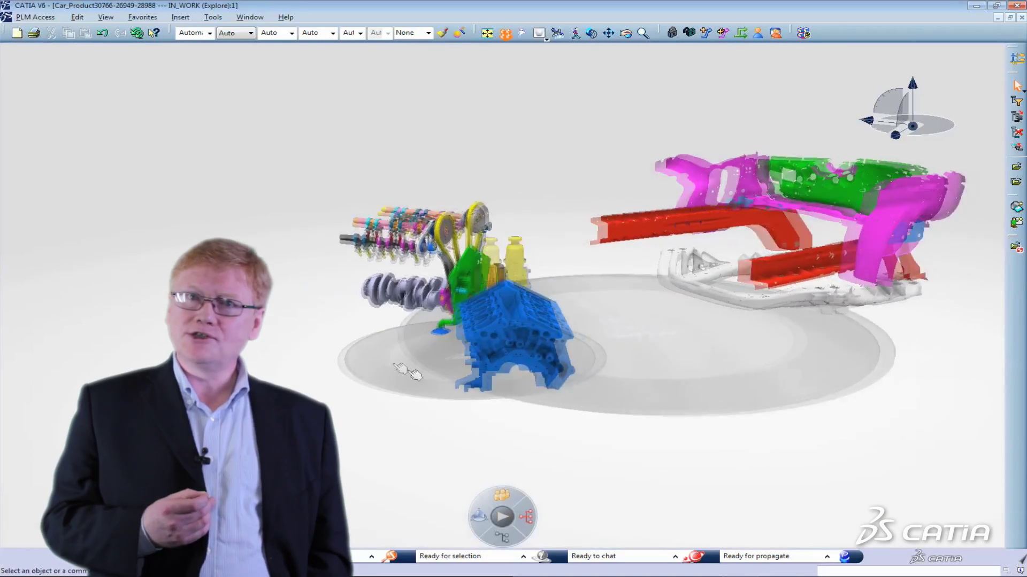
pyautogui.click(350, 413)
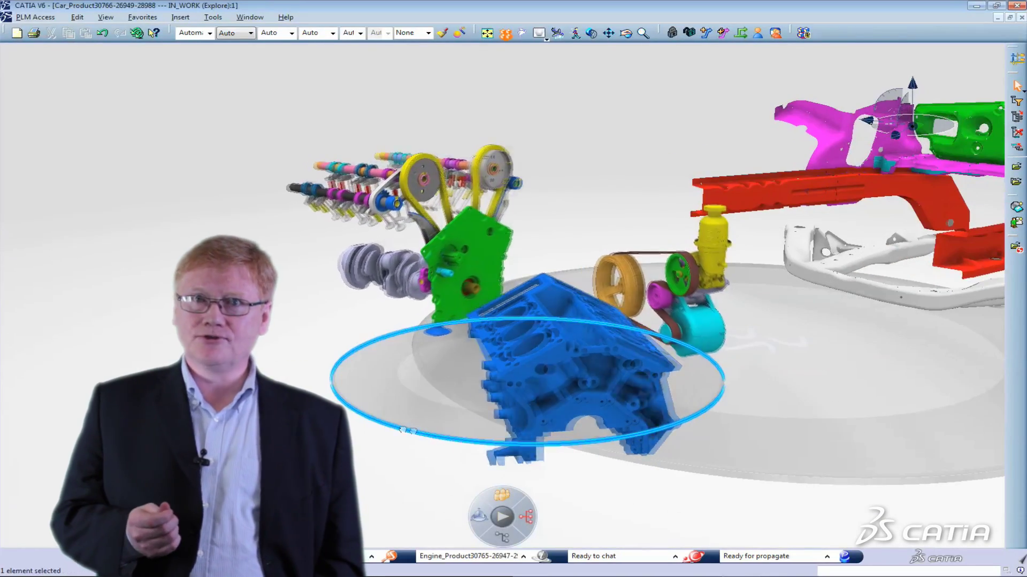
pyautogui.moveTo(350, 414); pyautogui.dragTo(295, 386)
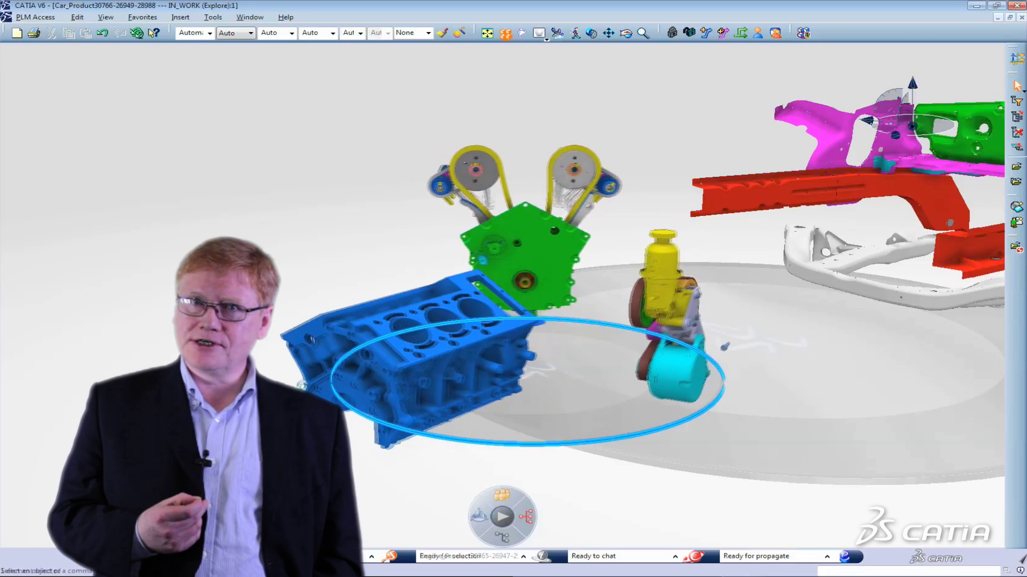
pyautogui.click(512, 497)
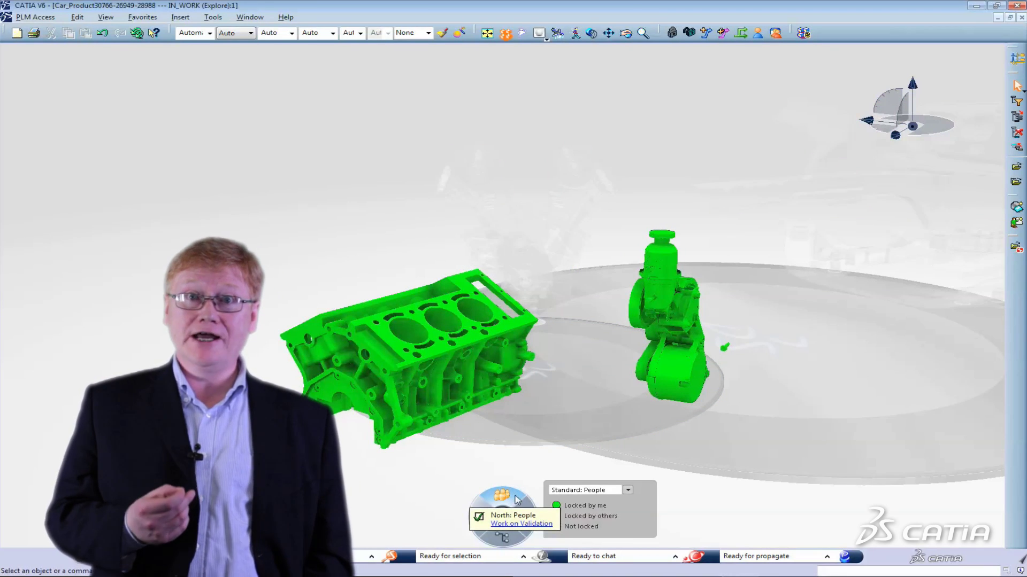
pyautogui.click(515, 497)
# Select the ancillaries assembly together with the blue engine block and open both for editing
pyautogui.click(688, 373)
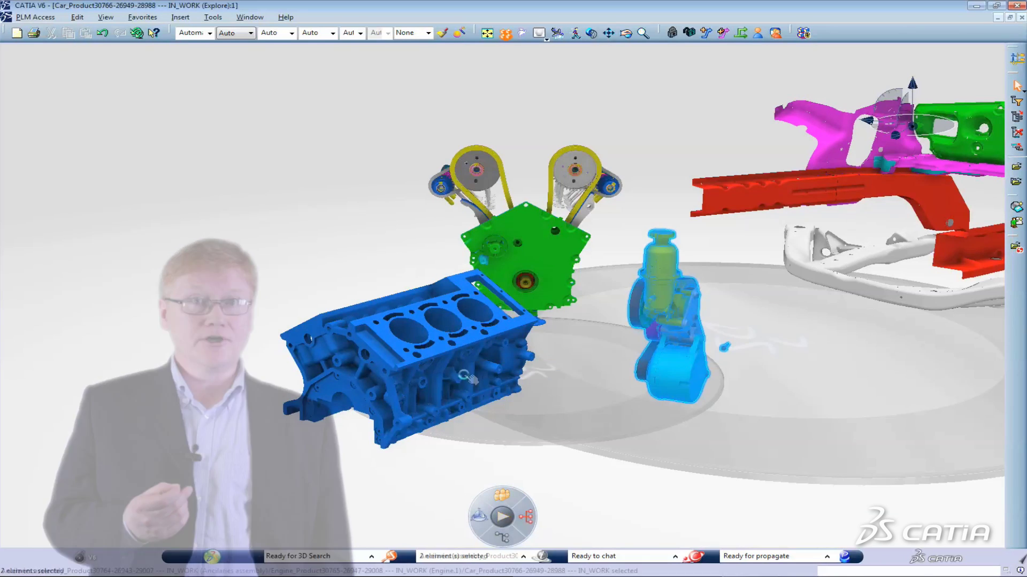
pyautogui.keyDown('ctrl'); pyautogui.click(463, 374); pyautogui.keyUp('ctrl')
pyautogui.rightClick(464, 374)
pyautogui.click(490, 205)
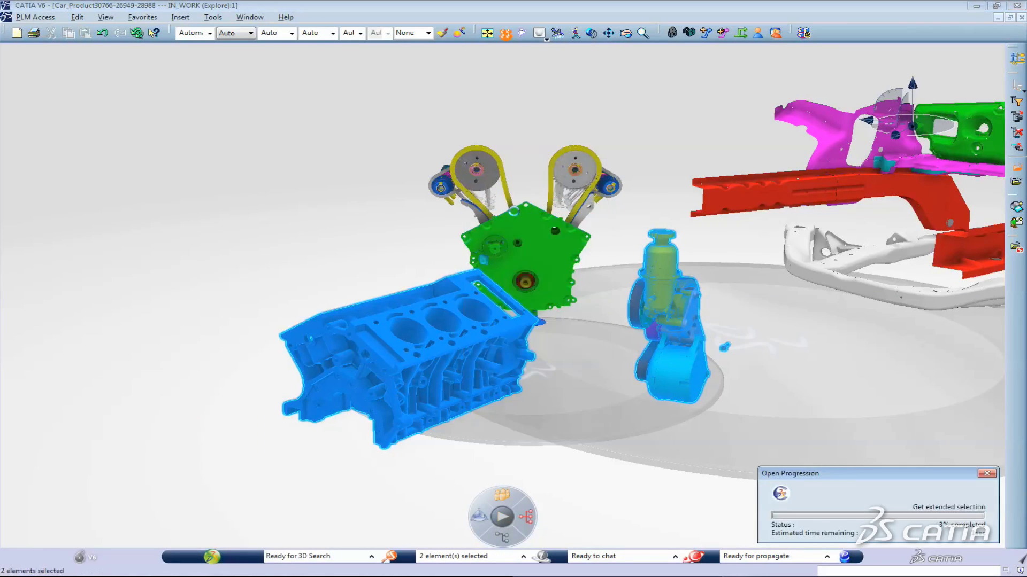
# Activate the ancillaries support and pad the tapered bracket sketch that reaches the engine block's bolt hole
pyautogui.moveTo(931, 147); pyautogui.dragTo(953, 115)
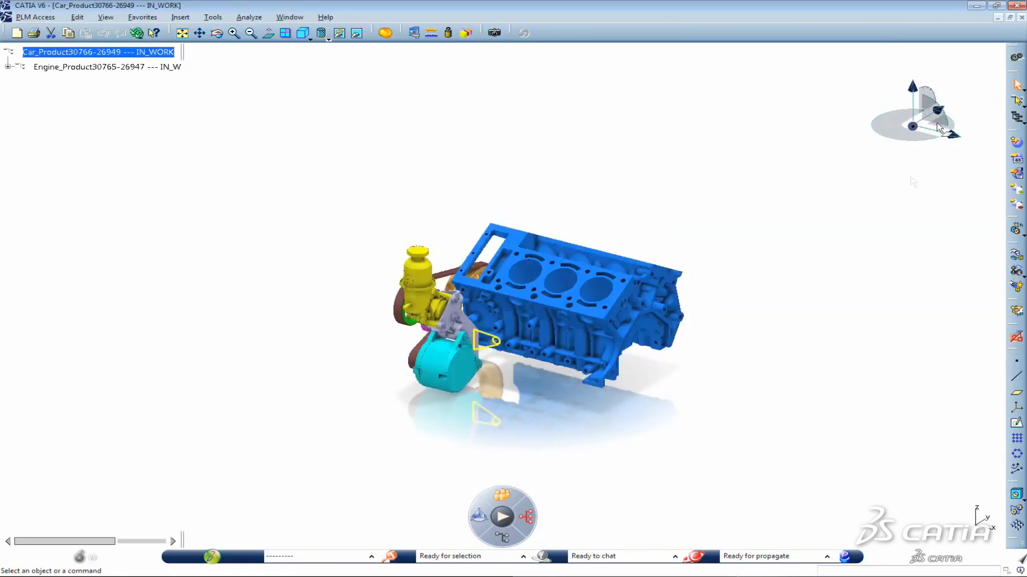
pyautogui.moveTo(735, 497); pyautogui.dragTo(678, 258, button='middle')
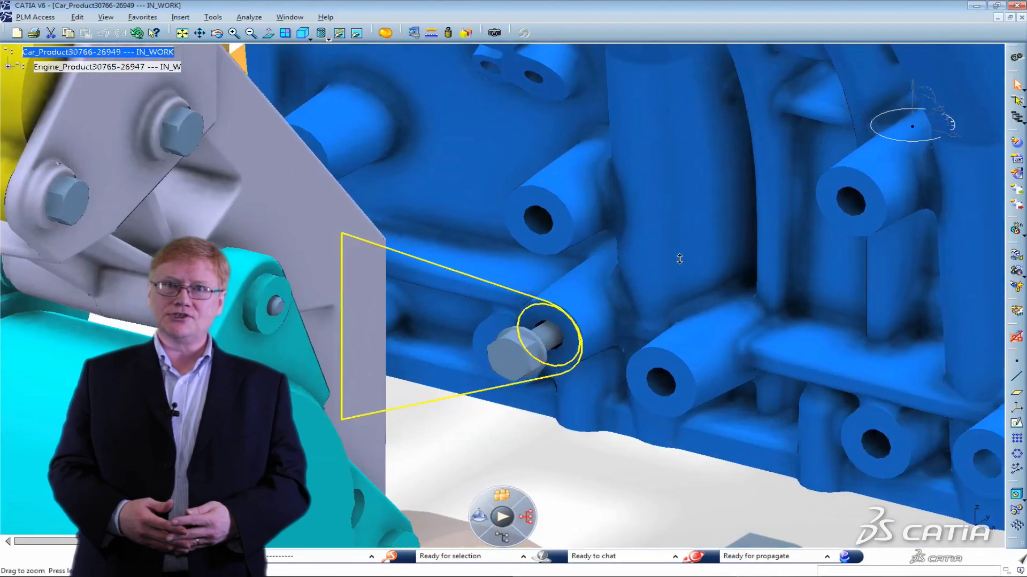
pyautogui.doubleClick(271, 225)
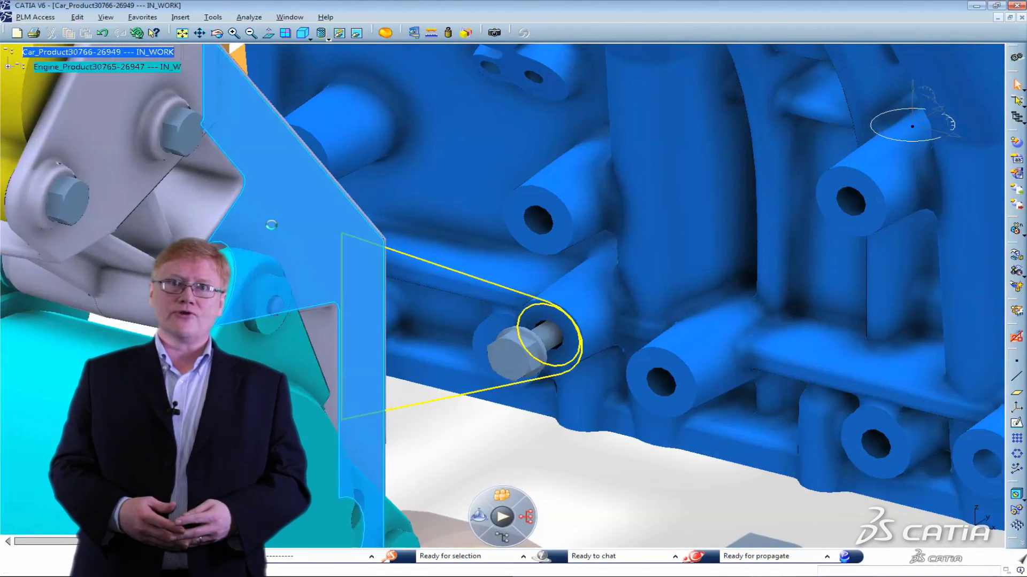
pyautogui.click(1016, 223)
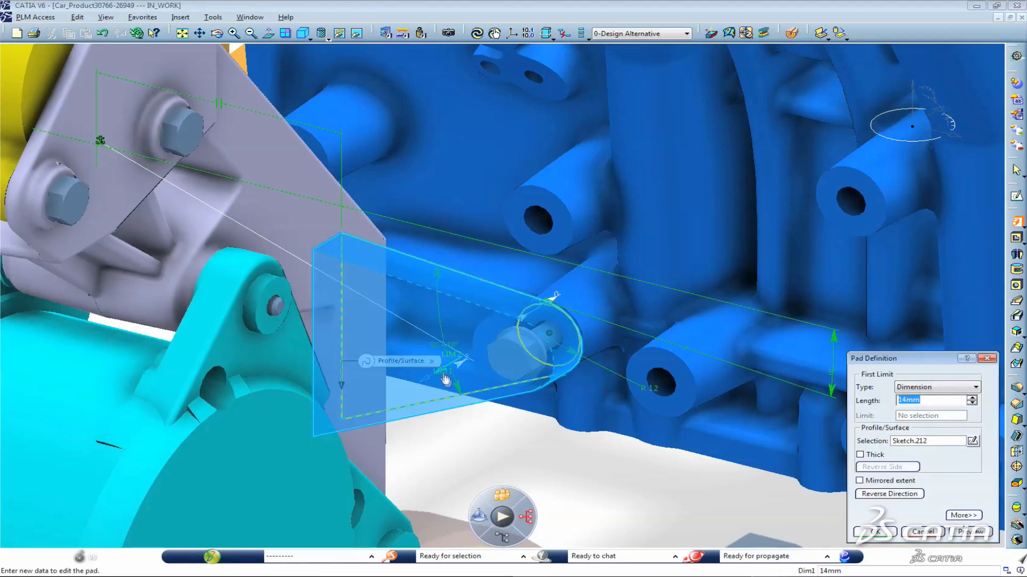
pyautogui.moveTo(445, 376); pyautogui.dragTo(406, 306)
pyautogui.click(873, 532)
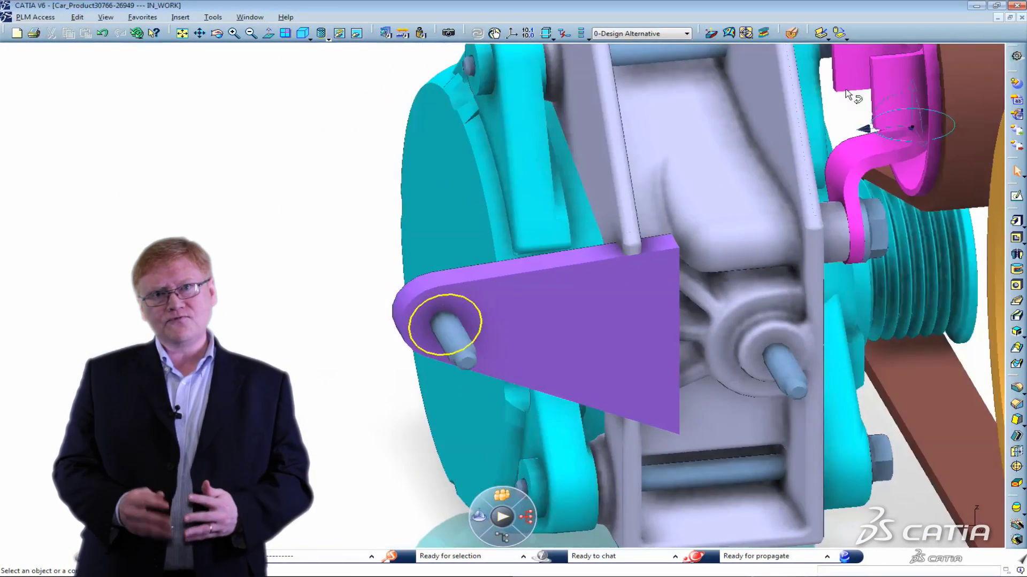
# Shell the new bracket pad with a 5 mm inside thickness, removing its large flat face beside the bolt
pyautogui.click(1016, 436)
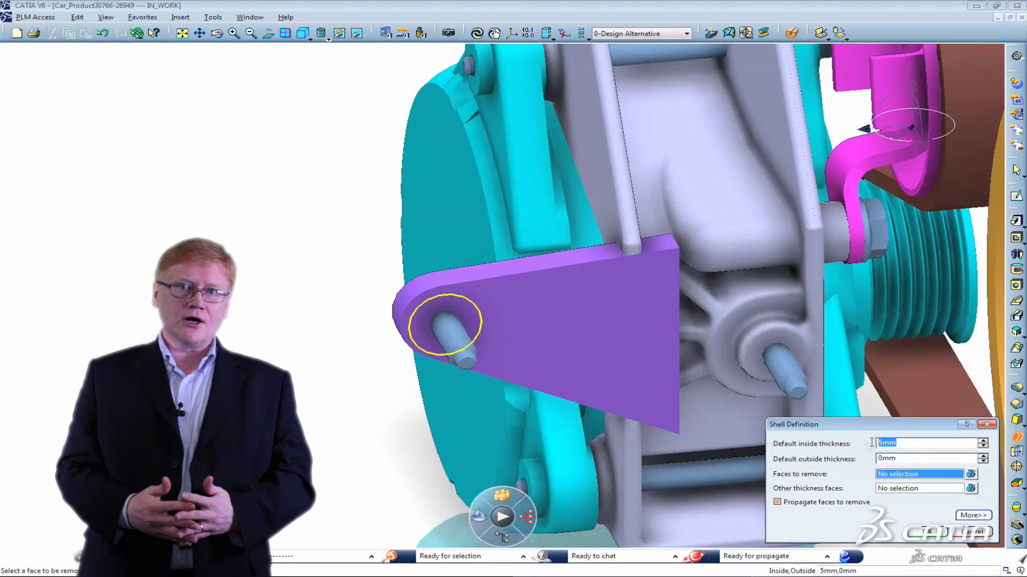
pyautogui.write('5')
pyautogui.click(536, 352)
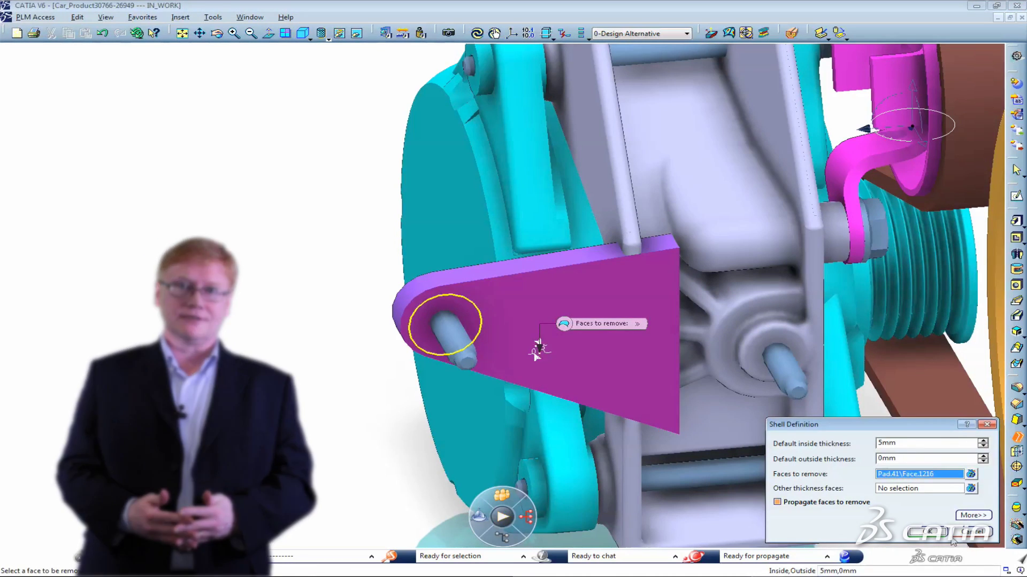
pyautogui.click(932, 531)
# Pad the circular sketch around the bracket's bolt by 10 mm to form a boss
pyautogui.click(482, 319)
pyautogui.click(1016, 222)
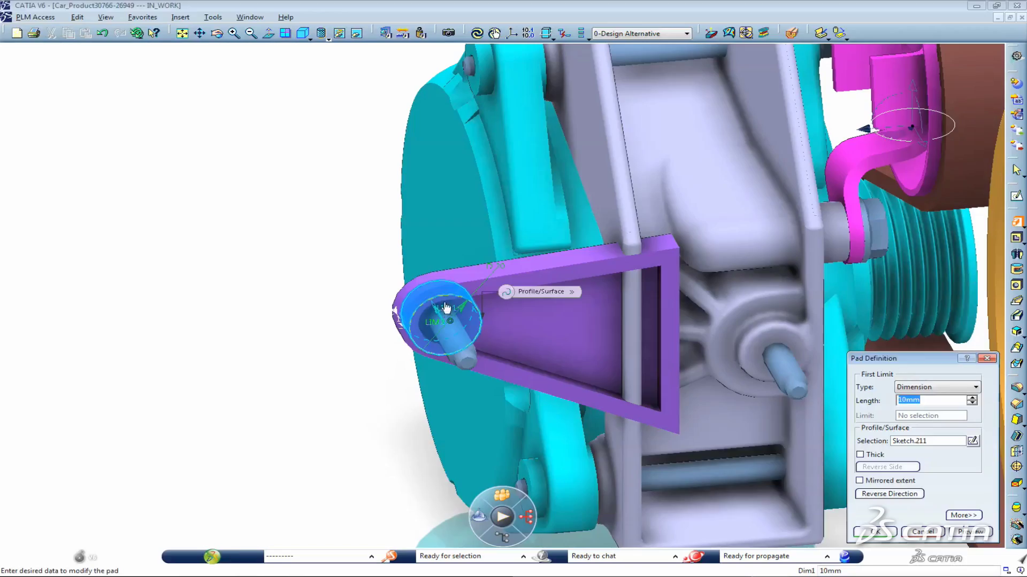
pyautogui.press('Return')
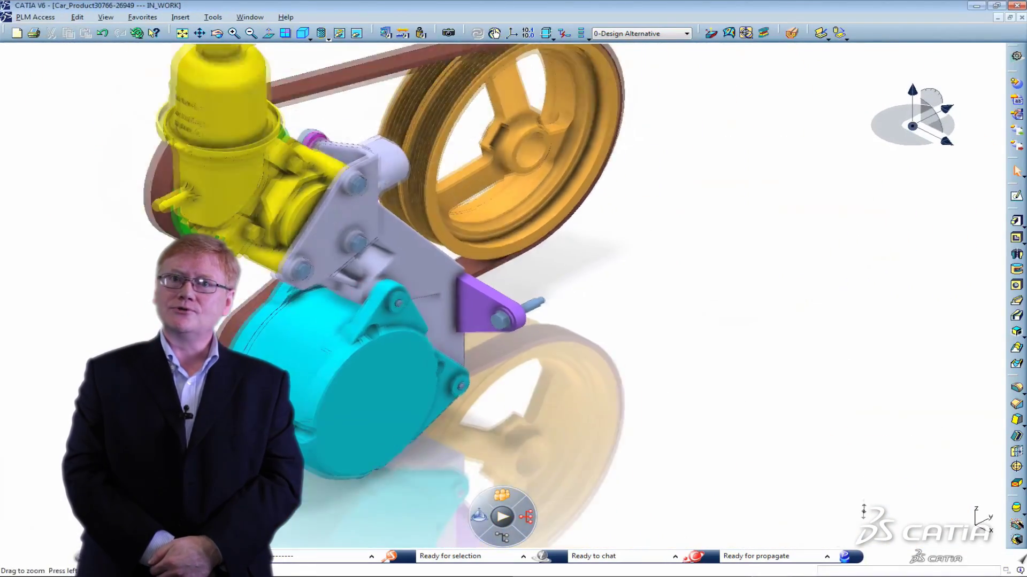
# Propagate the modified data and export the assembly to a CATIA V5 file
pyautogui.moveTo(863, 511); pyautogui.dragTo(701, 495, button='middle')
pyautogui.click(853, 563)
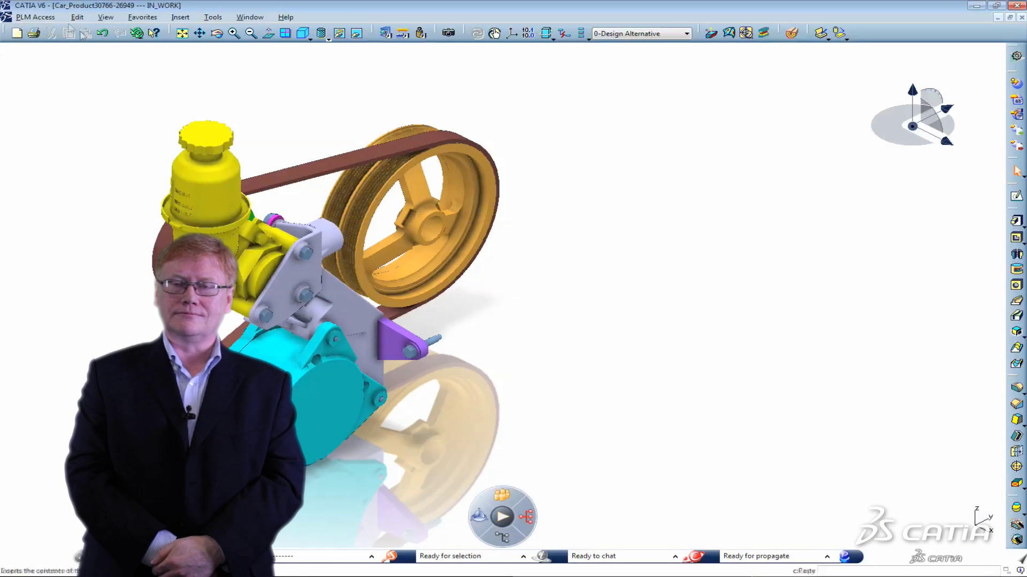
pyautogui.click(36, 16)
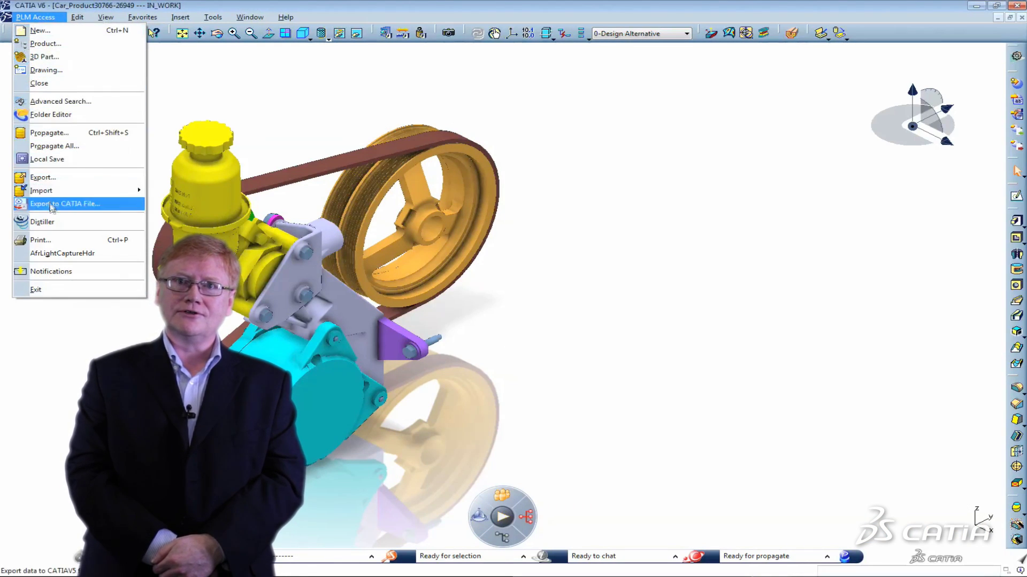
pyautogui.click(52, 206)
pyautogui.click(891, 447)
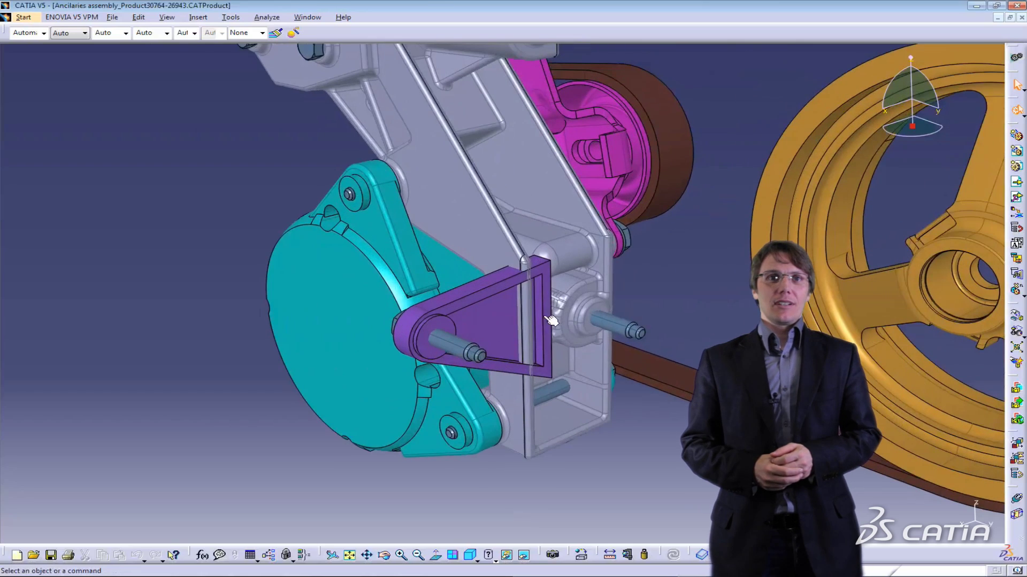
# In CATIA V5, hide every component except the ancillaries support and activate its part for editing
pyautogui.rightClick(486, 331)
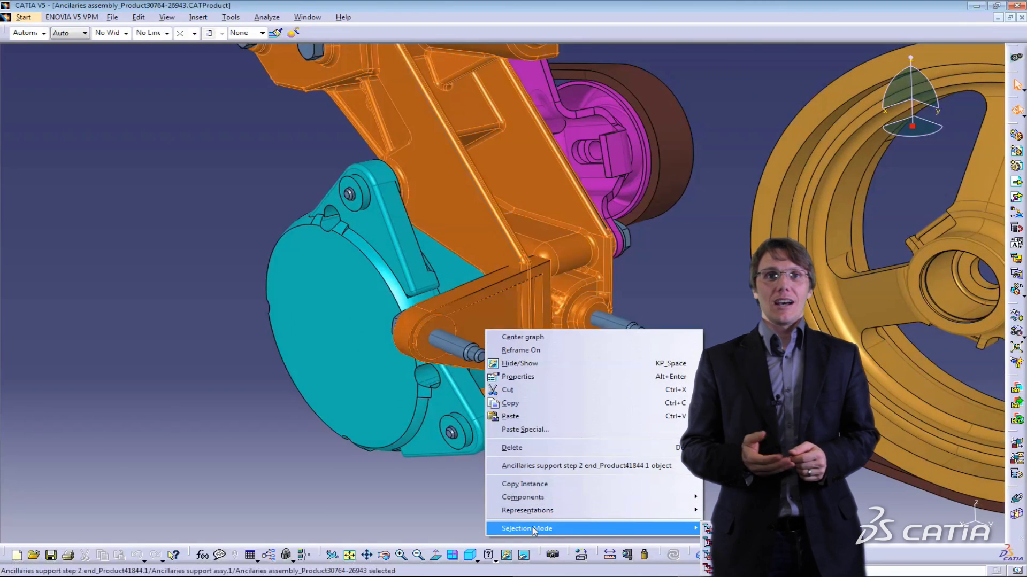
pyautogui.moveTo(526, 529)
pyautogui.click(719, 555)
pyautogui.press('space')
pyautogui.doubleClick(503, 329)
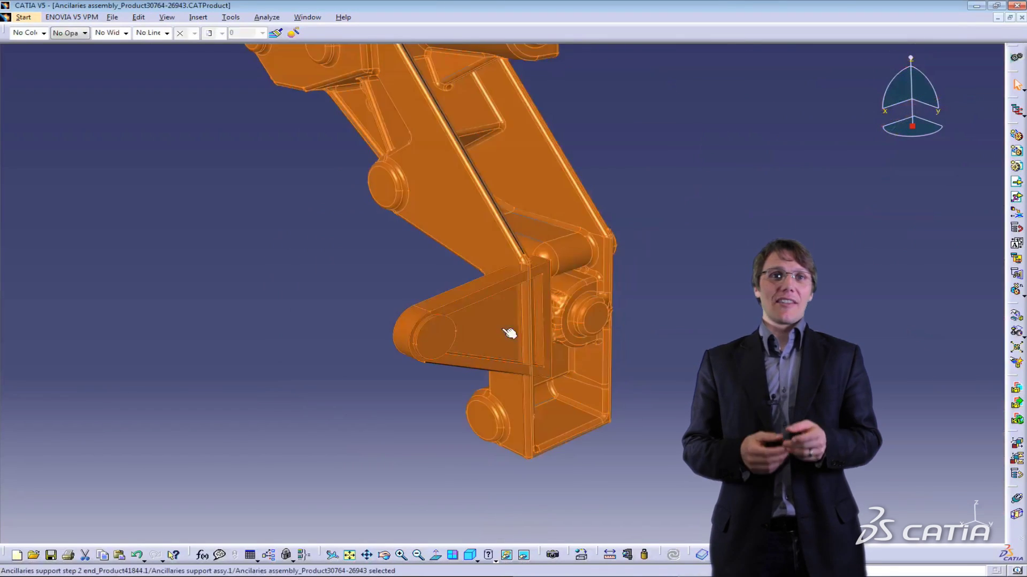
pyautogui.rightClick(501, 329)
pyautogui.click(534, 334)
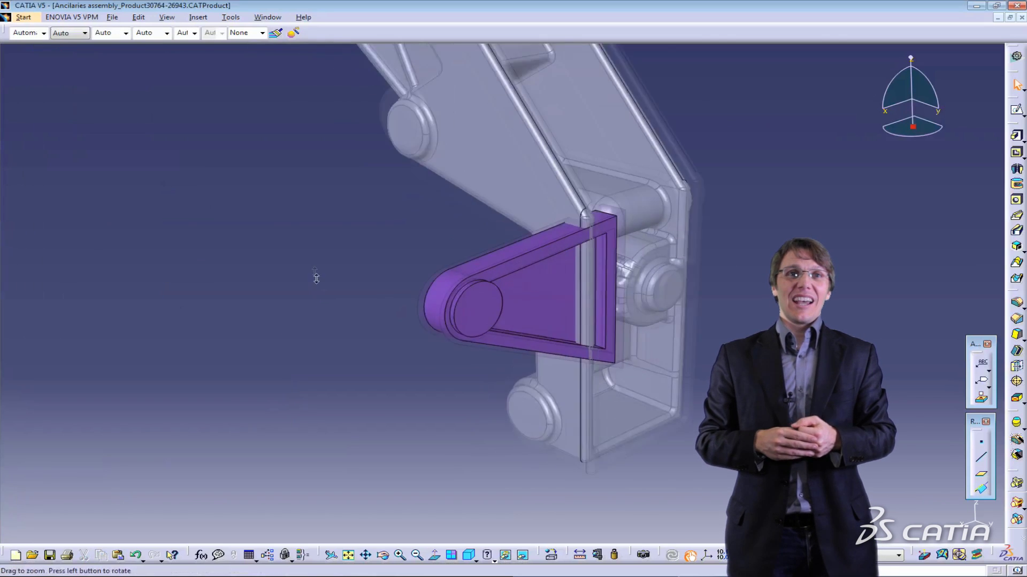
# Apply an automatic draft in Add material mode to the purple bracket, using its rim face as parting element, and auto-fillet its edges
pyautogui.moveTo(300, 251); pyautogui.dragTo(300, 231, button='middle')
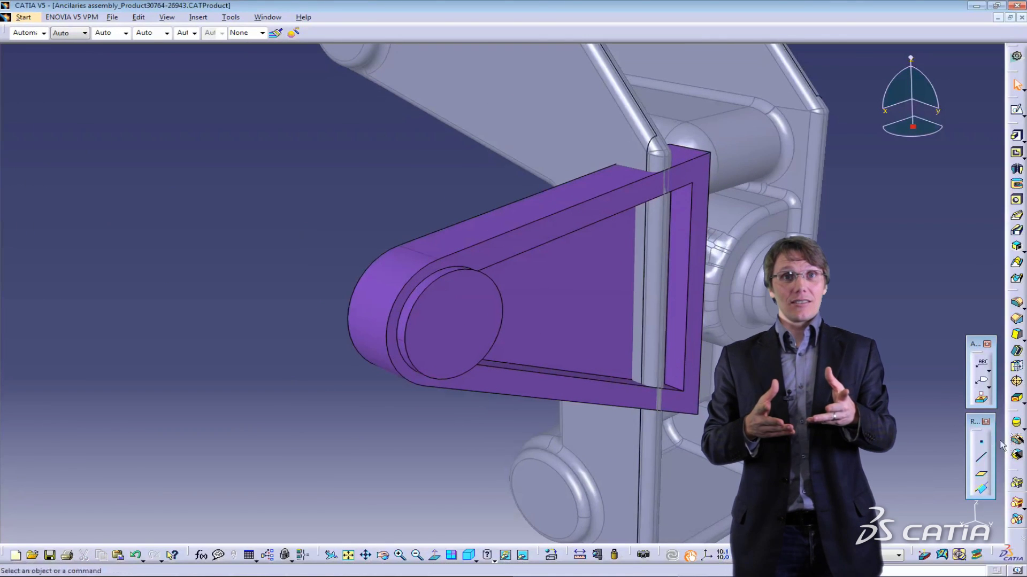
pyautogui.click(1017, 457)
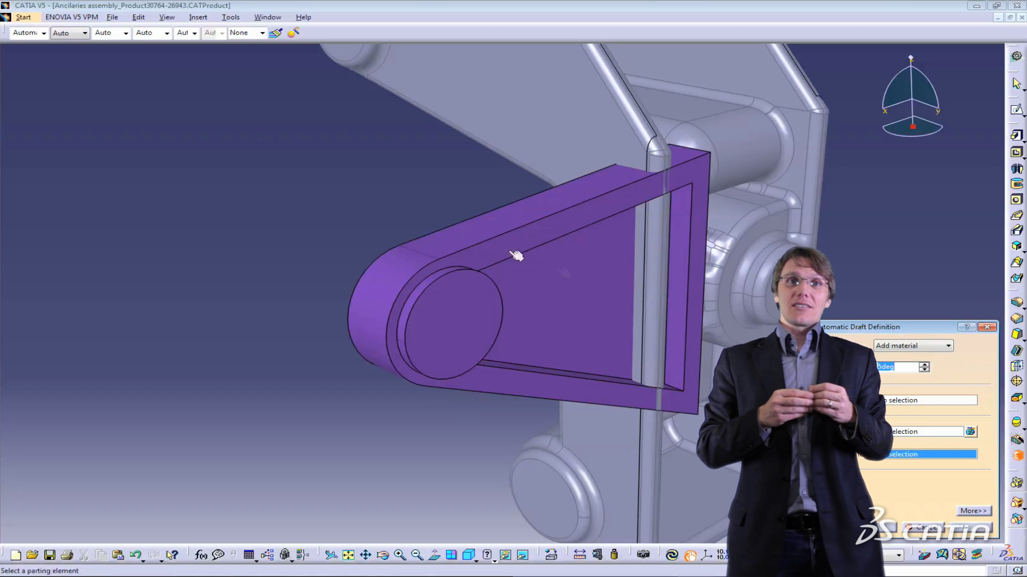
pyautogui.click(518, 254)
pyautogui.click(902, 402)
pyautogui.click(469, 338)
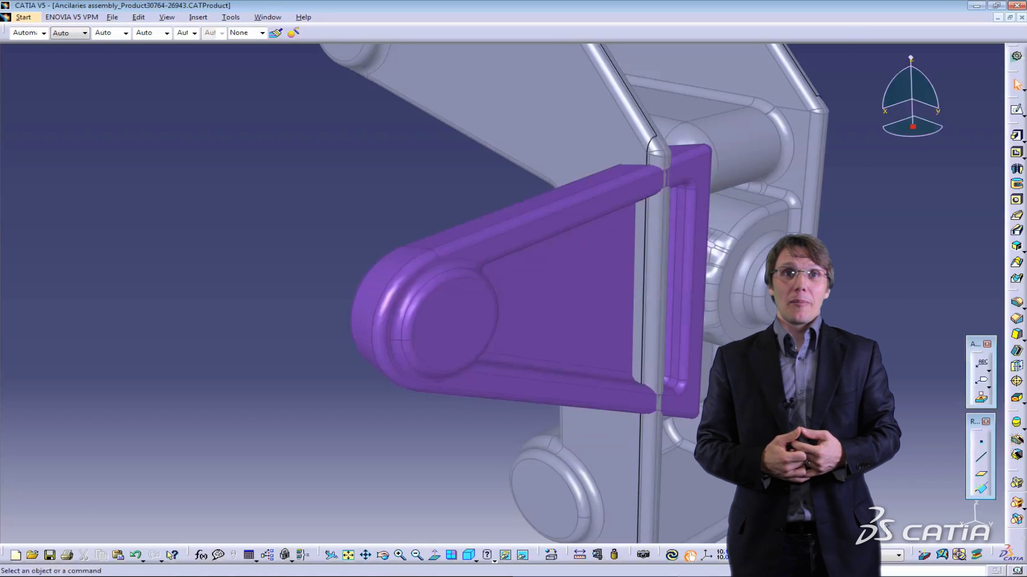
# Trim the 0-Design Alternative bracket body with the 1-Rough support body
pyautogui.moveTo(775, 409); pyautogui.dragTo(874, 473, button='middle')
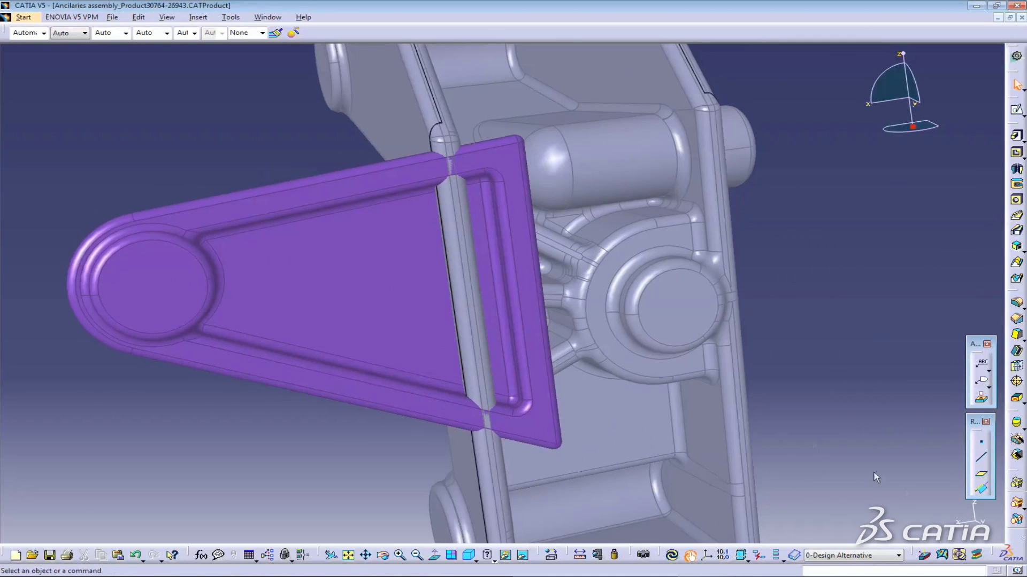
pyautogui.click(394, 287)
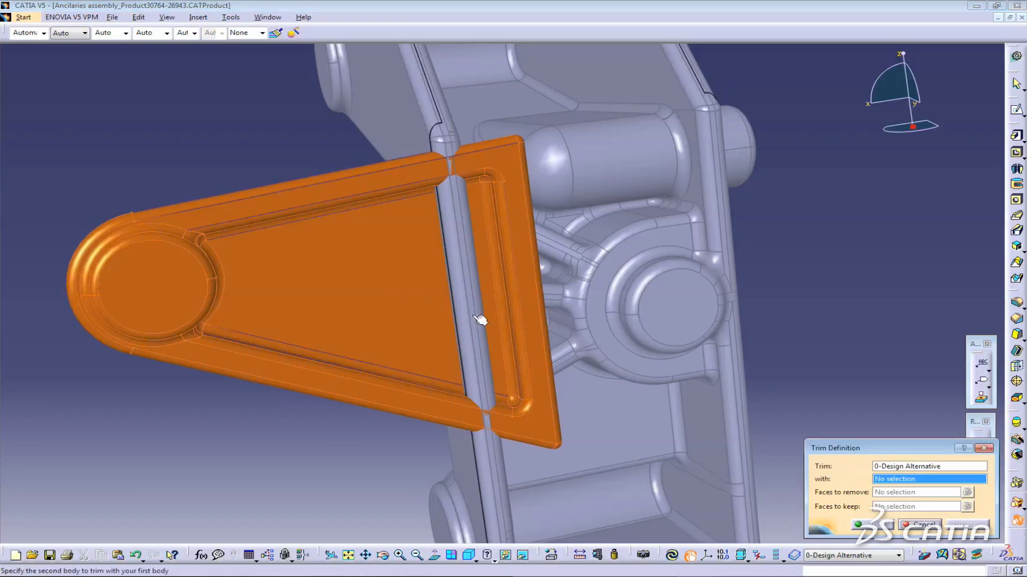
pyautogui.click(636, 395)
pyautogui.click(879, 494)
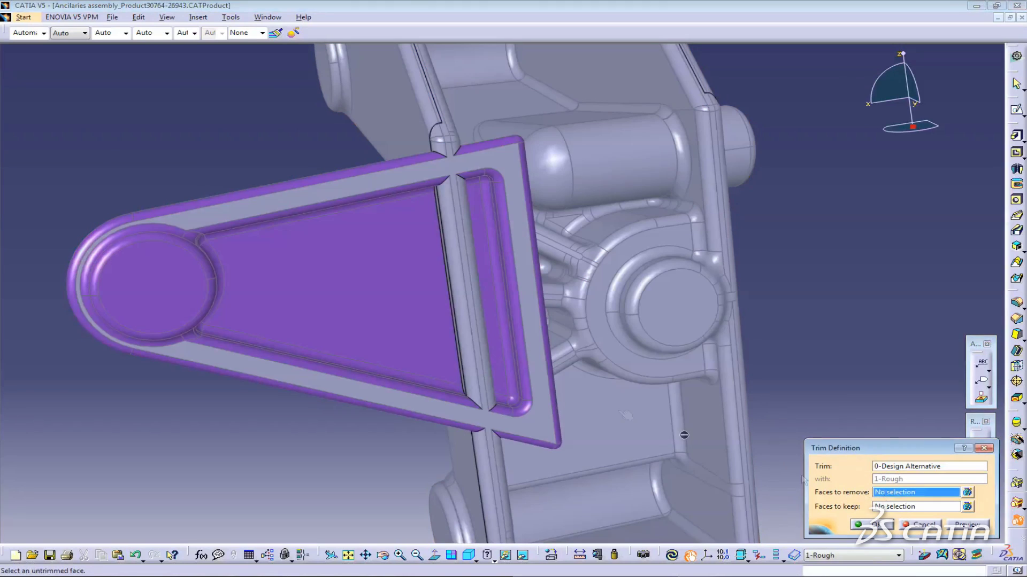
pyautogui.click(874, 525)
# Expand the 0-Design Alternative body under the trim feature and examine its automatic draft and fillet features
pyautogui.click(813, 441)
pyautogui.keyDown('ctrl'); pyautogui.moveTo(786, 289); pyautogui.dragTo(780, 365, button='middle'); pyautogui.keyUp('ctrl')
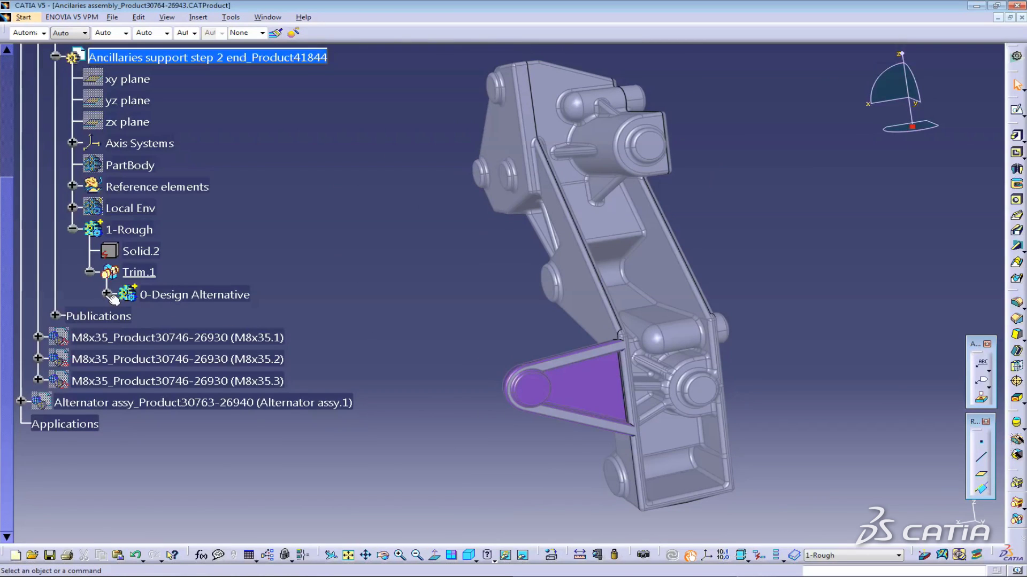
pyautogui.click(107, 294)
pyautogui.click(187, 402)
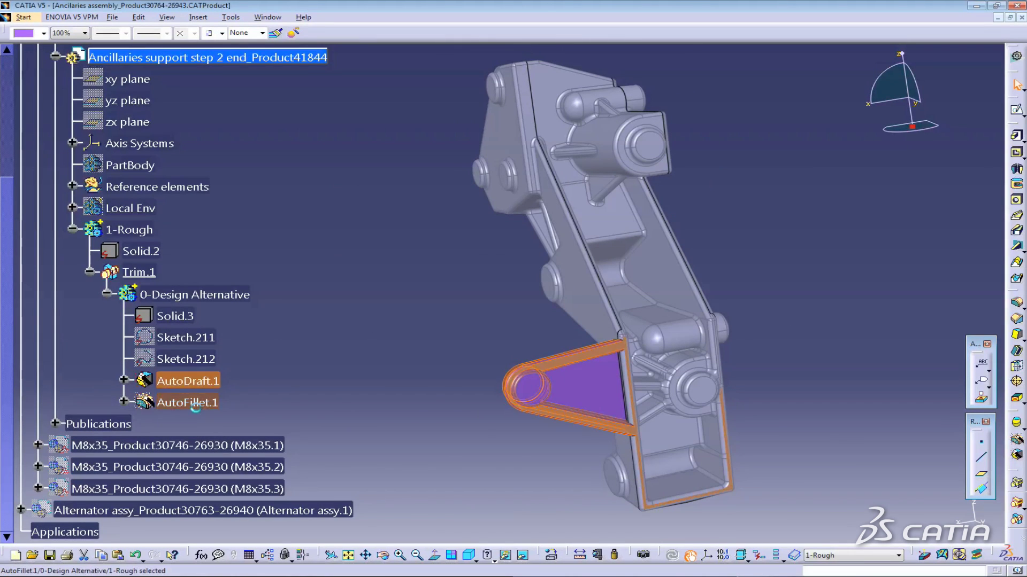
pyautogui.click(342, 381)
# Add a 5 mm edge fillet in Intersection mode along the junction of the bracket and the support, and hide the specification tree
pyautogui.moveTo(454, 369); pyautogui.dragTo(745, 318, button='middle')
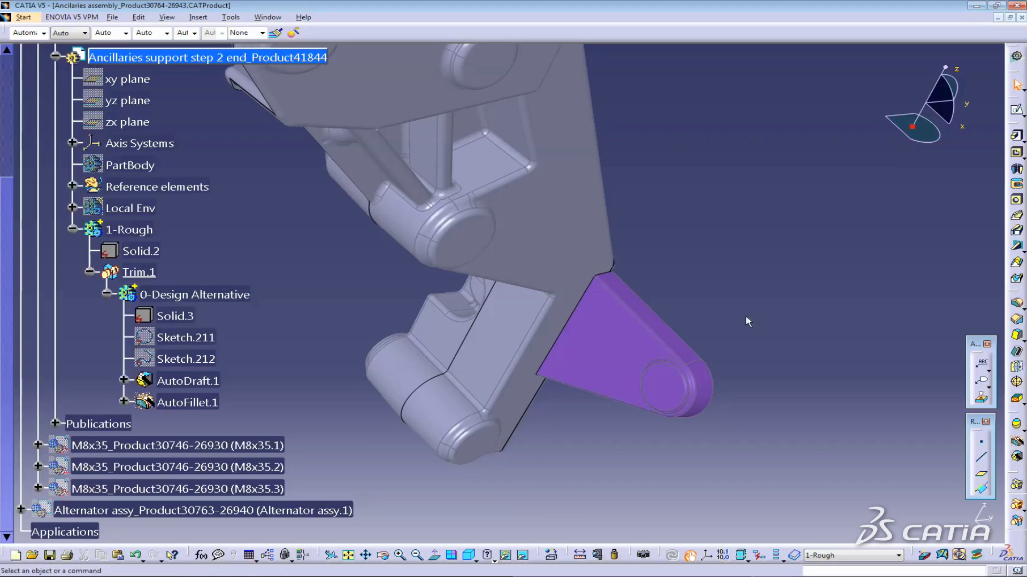
pyautogui.click(1018, 304)
pyautogui.click(888, 446)
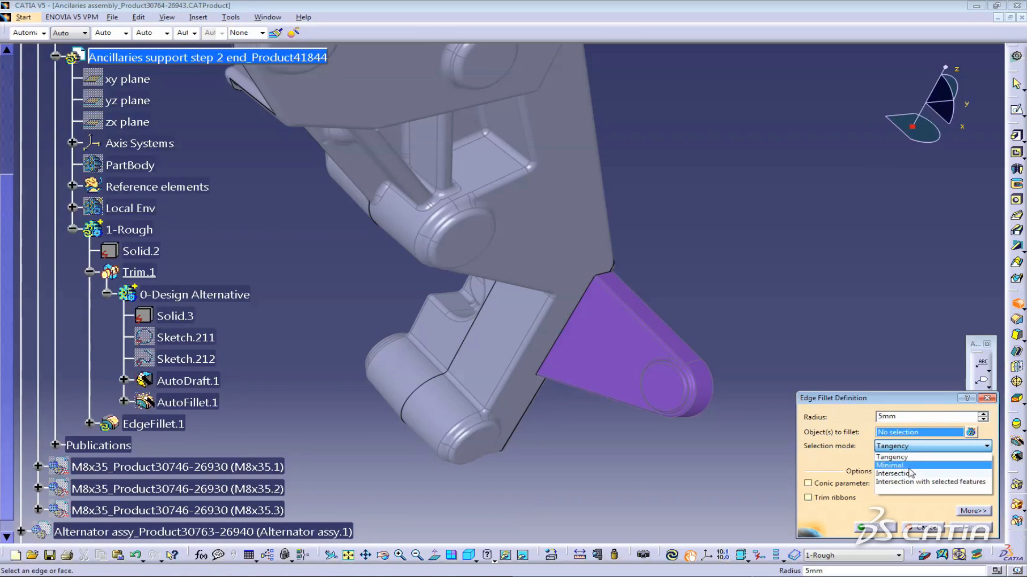
pyautogui.click(883, 468)
pyautogui.click(701, 403)
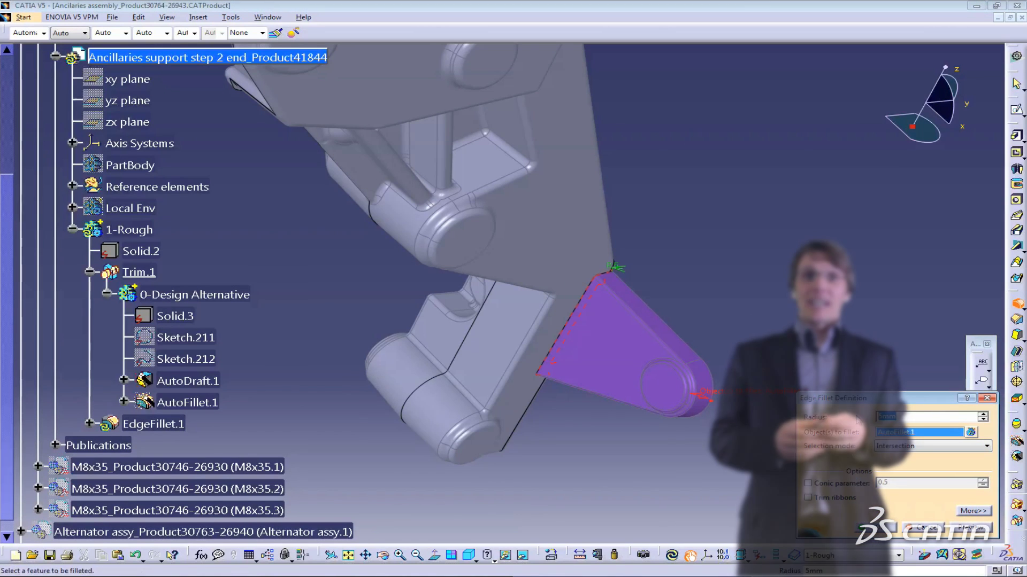
pyautogui.click(880, 527)
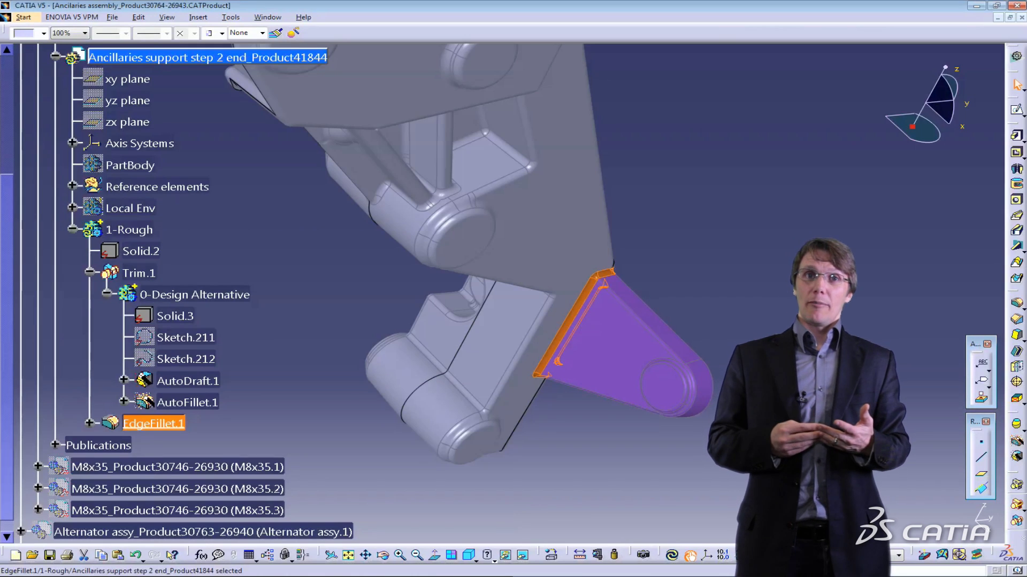
pyautogui.press('Escape')
pyautogui.press('F3')
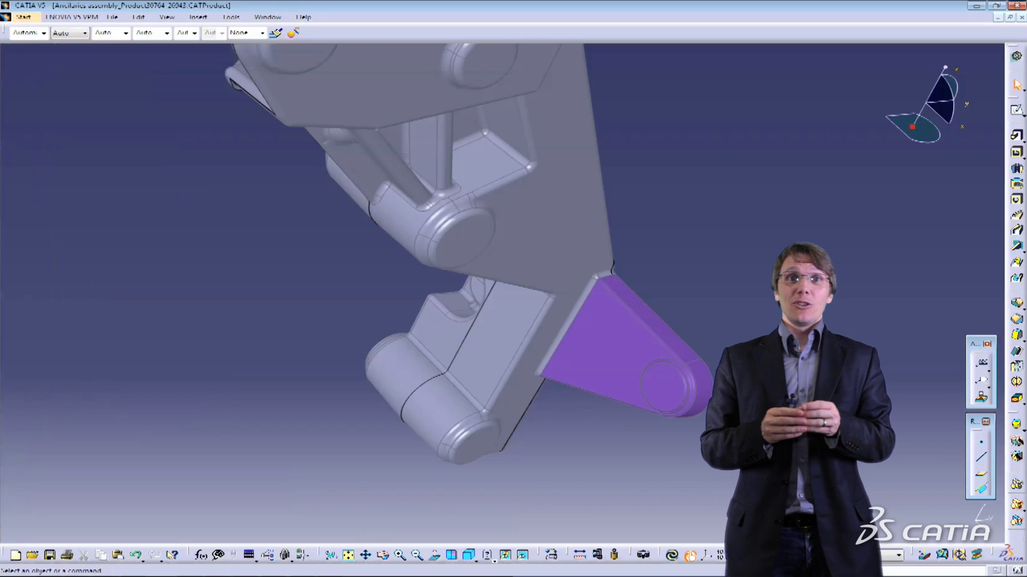
pyautogui.moveTo(502, 299); pyautogui.dragTo(495, 302, button='middle')
pyautogui.moveTo(486, 267); pyautogui.dragTo(328, 359, button='middle')
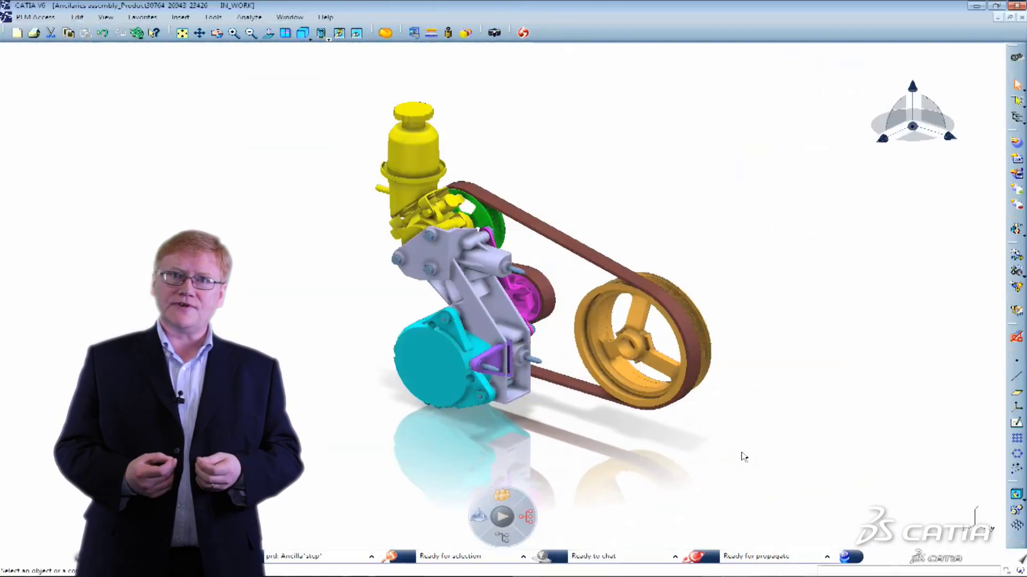
# In CATIA V6, replace the ancillaries support in the assembly with Ancillaries support step 2 end_Product41844_Product23978
pyautogui.moveTo(743, 456); pyautogui.dragTo(777, 303, button='middle')
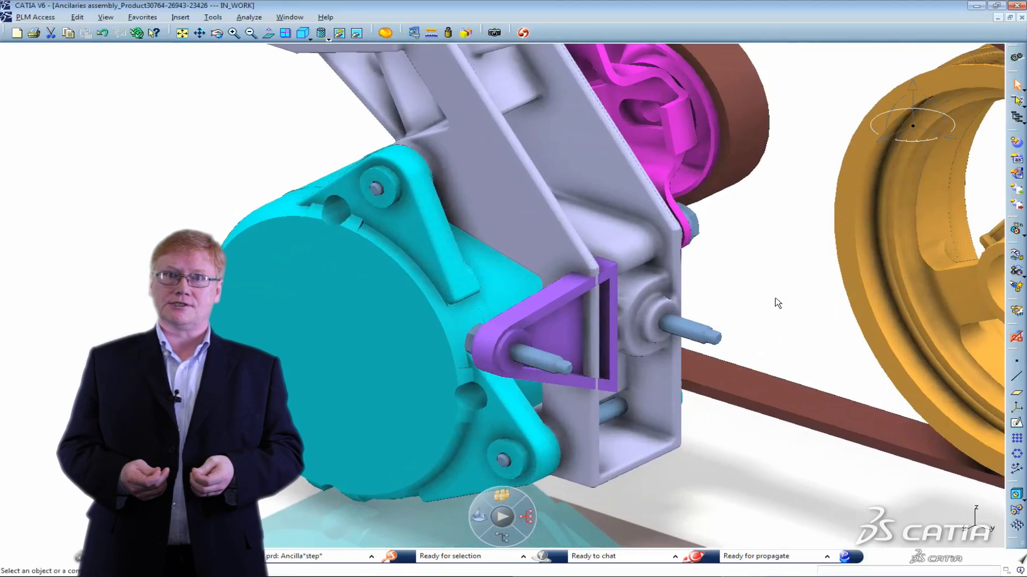
pyautogui.press('F3')
pyautogui.rightClick(144, 200)
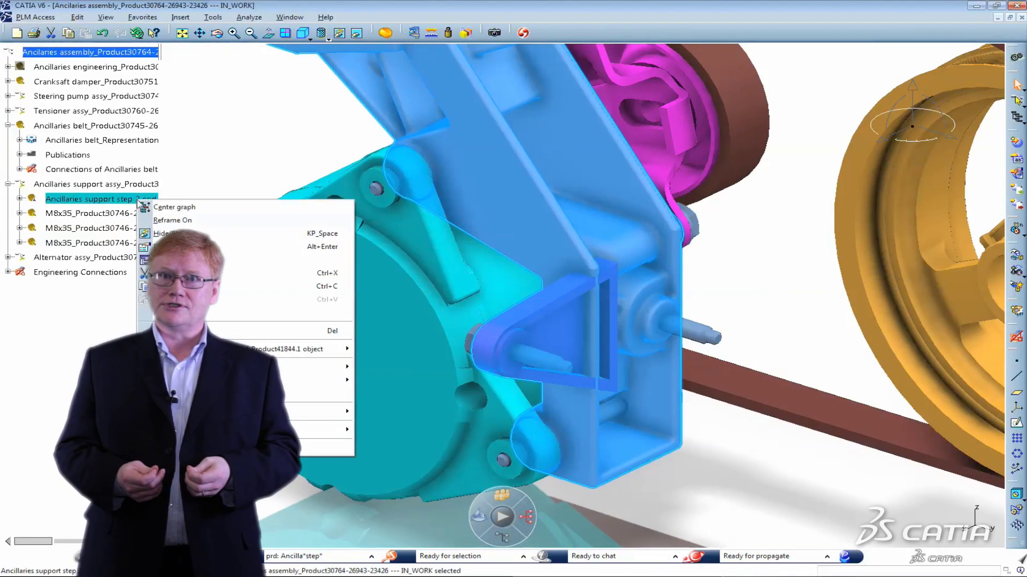
pyautogui.click(470, 380)
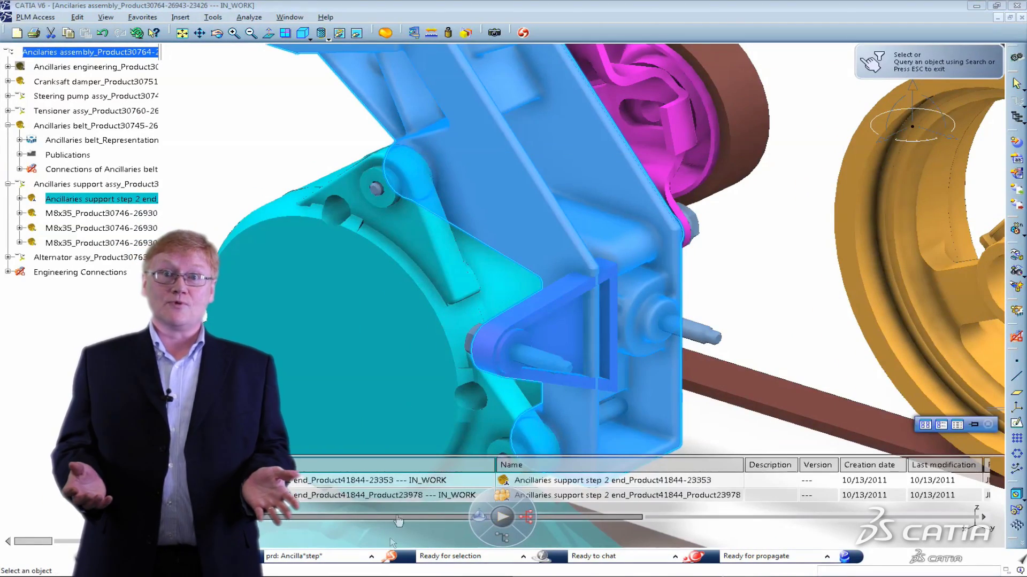
pyautogui.click(422, 497)
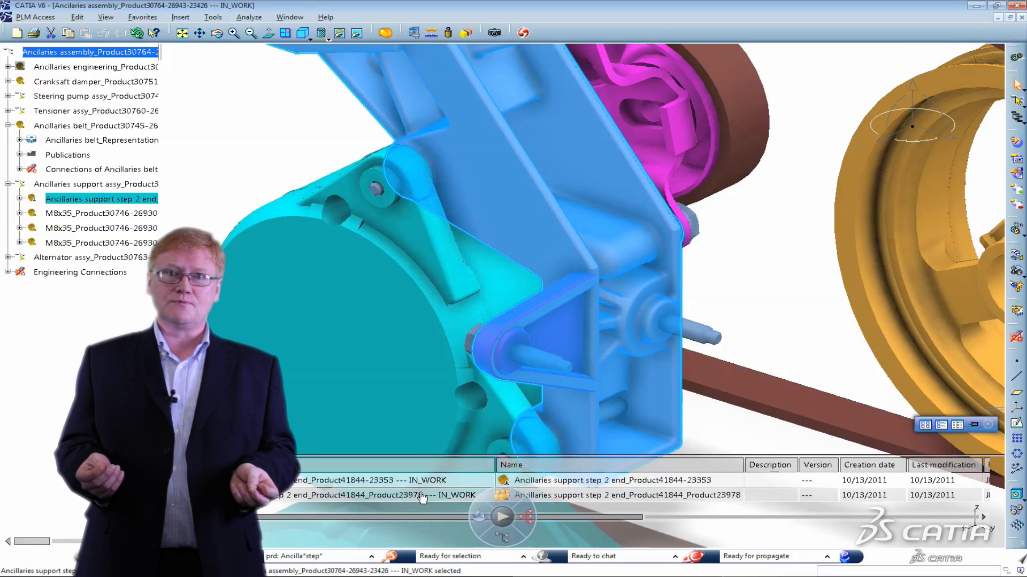
pyautogui.click(988, 424)
pyautogui.press('F3')
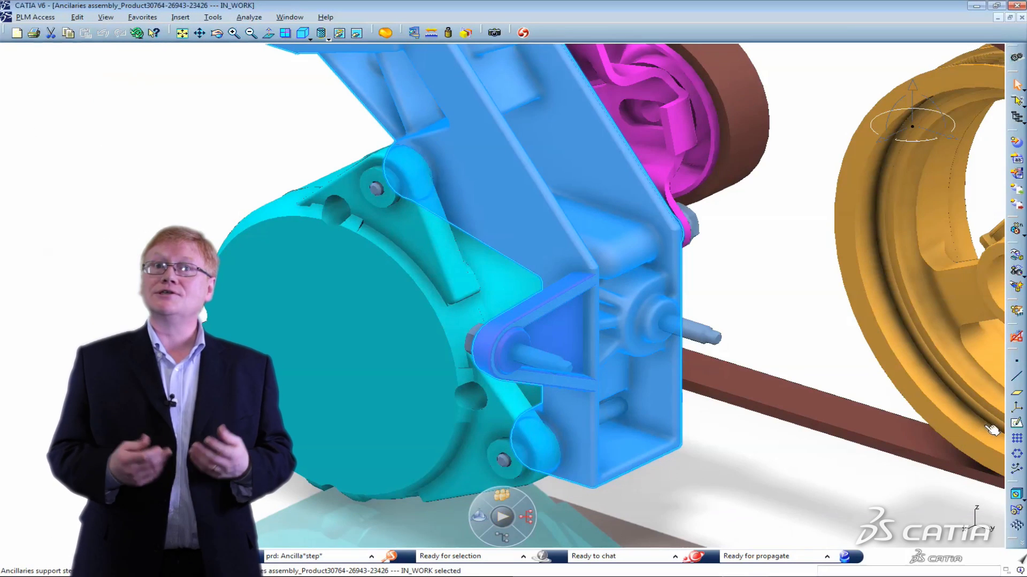
pyautogui.click(898, 477)
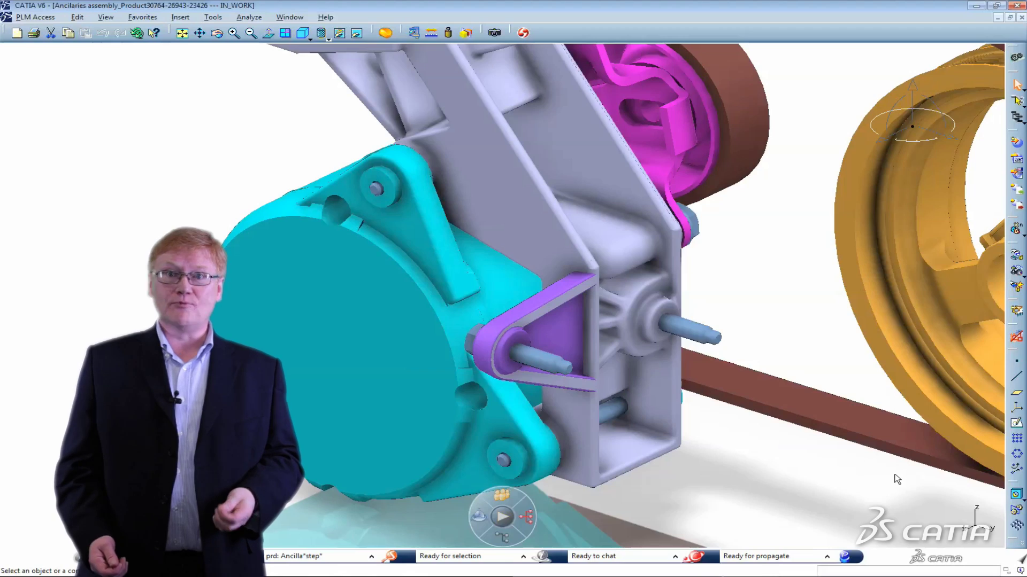
# Reveal the green pump pulley's features in the specification tree and examine Pocket.1 and CircPattern.1 on the model
pyautogui.moveTo(736, 302); pyautogui.dragTo(346, 466, button='middle')
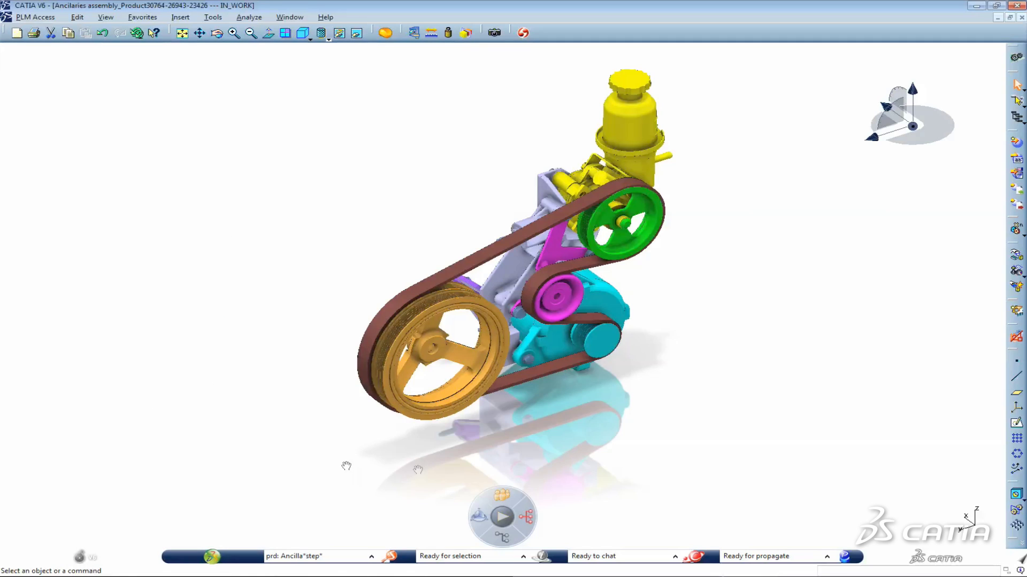
pyautogui.moveTo(604, 457); pyautogui.dragTo(594, 397, button='middle')
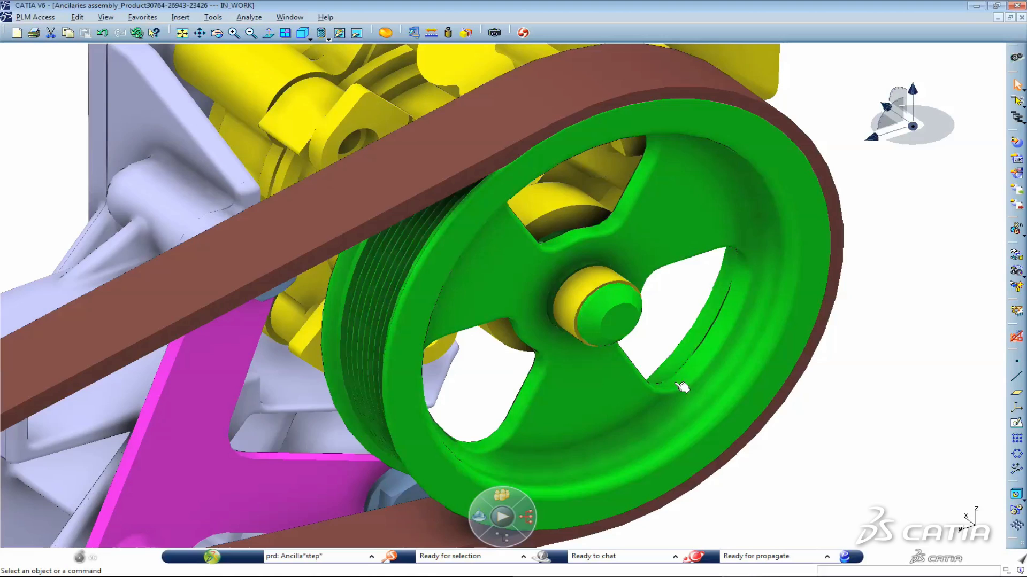
pyautogui.rightClick(703, 375)
pyautogui.click(729, 353)
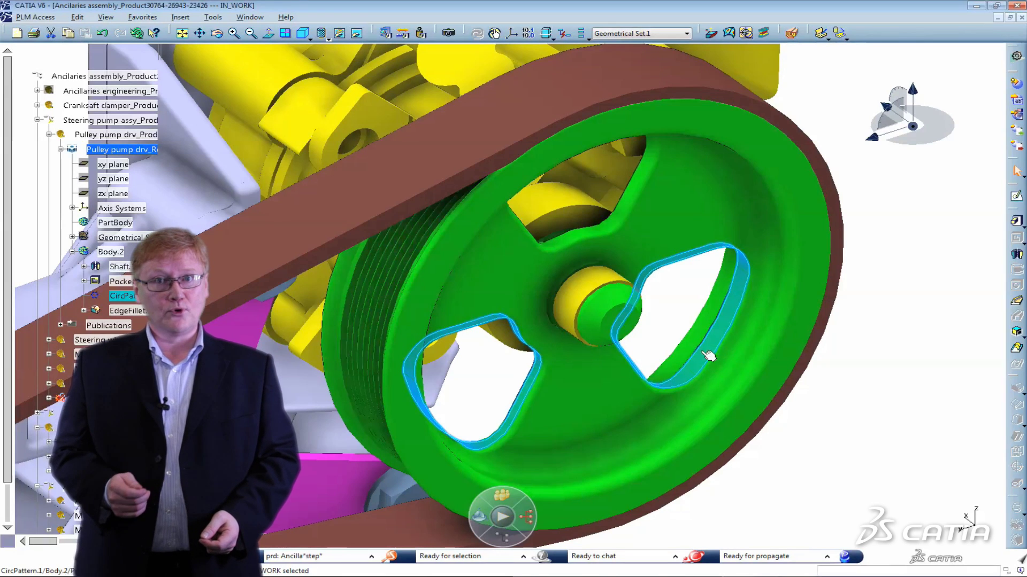
pyautogui.click(122, 282)
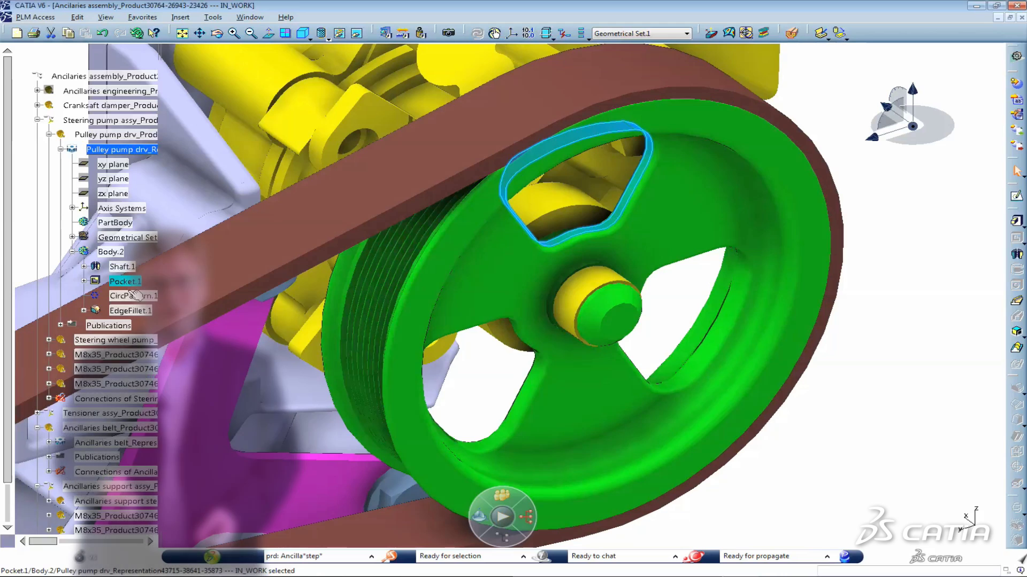
pyautogui.click(129, 295)
pyautogui.press('F3')
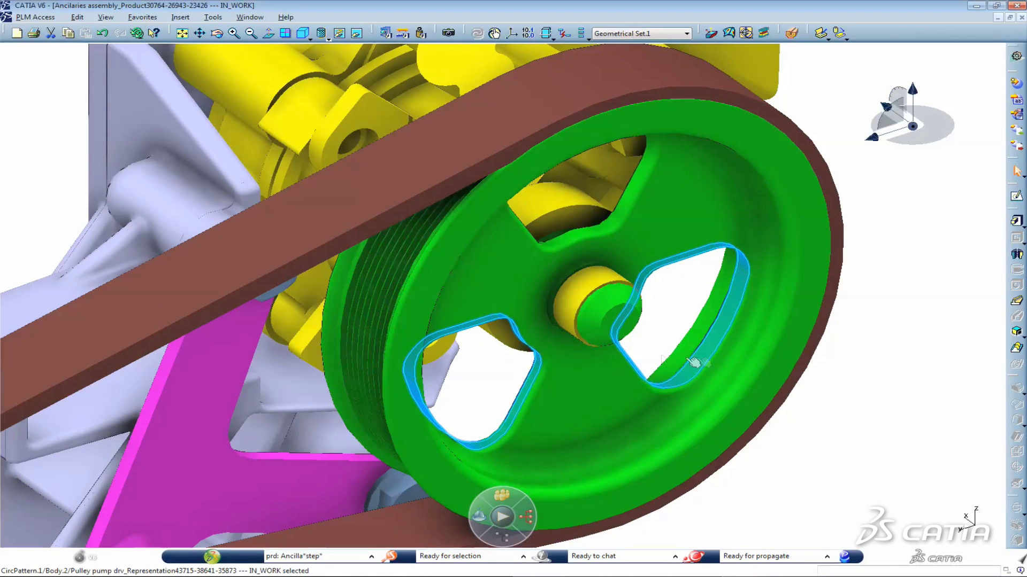
pyautogui.doubleClick(699, 359)
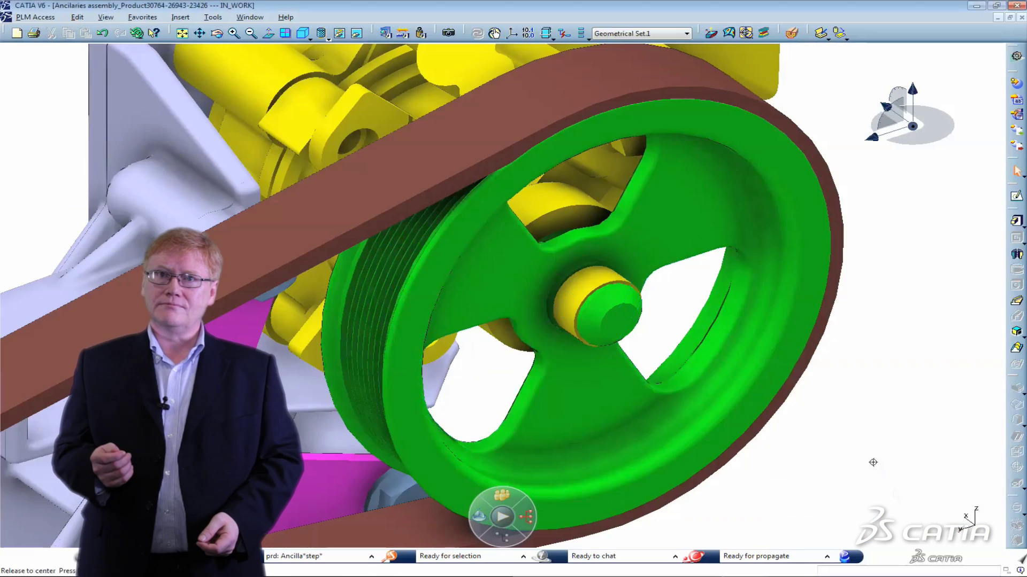
# Export the assembly to CATIAV5-6R2012 files, using mapping tables with the COEXISTENCE context
pyautogui.scroll(-5, 599, 374)
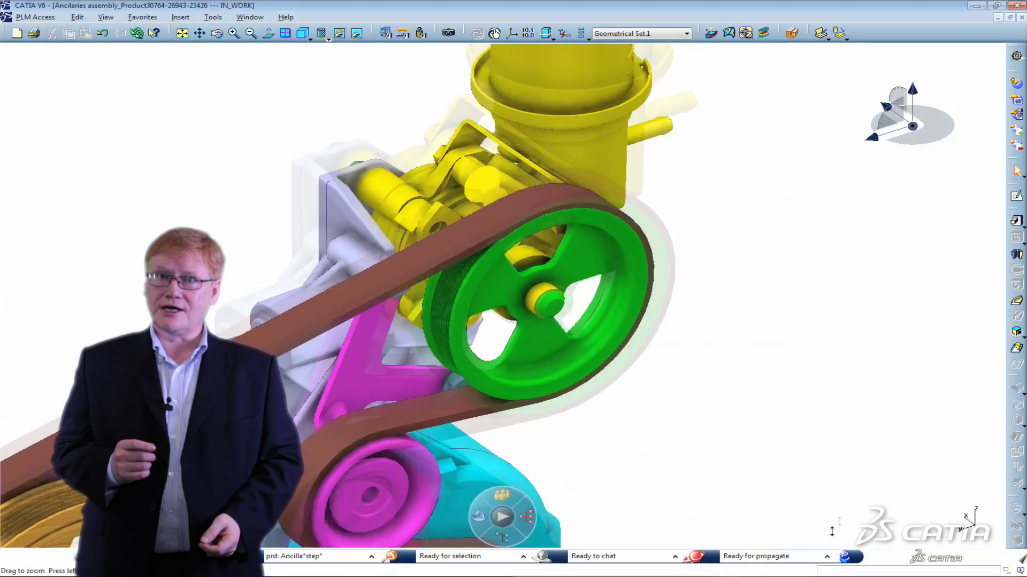
pyautogui.click(35, 17)
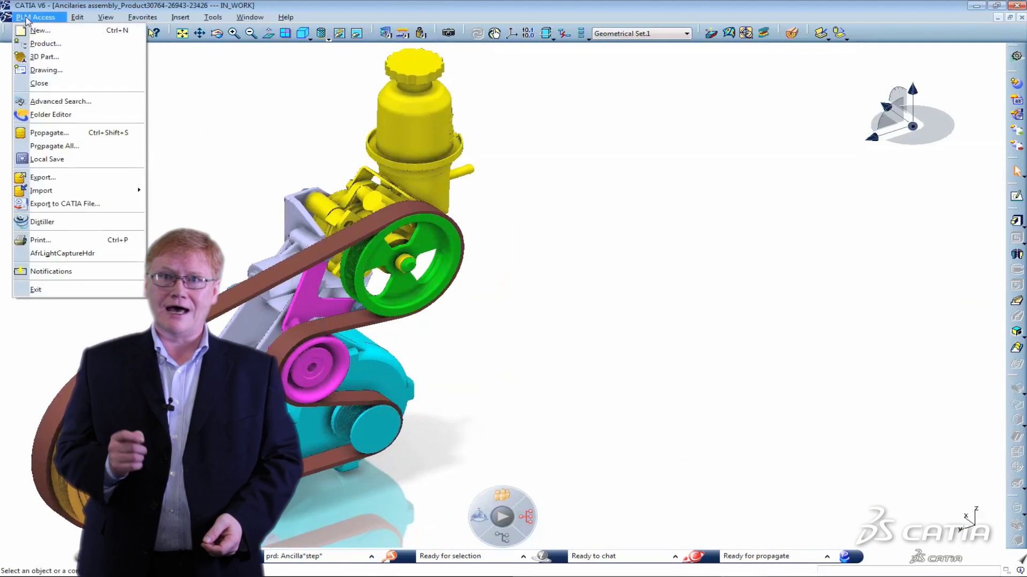
pyautogui.click(74, 207)
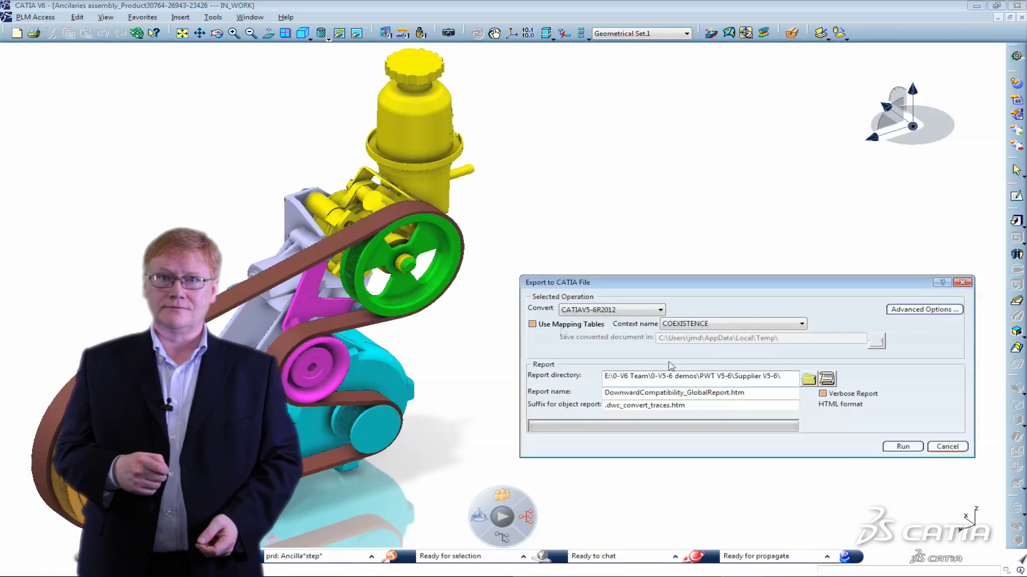
pyautogui.click(902, 447)
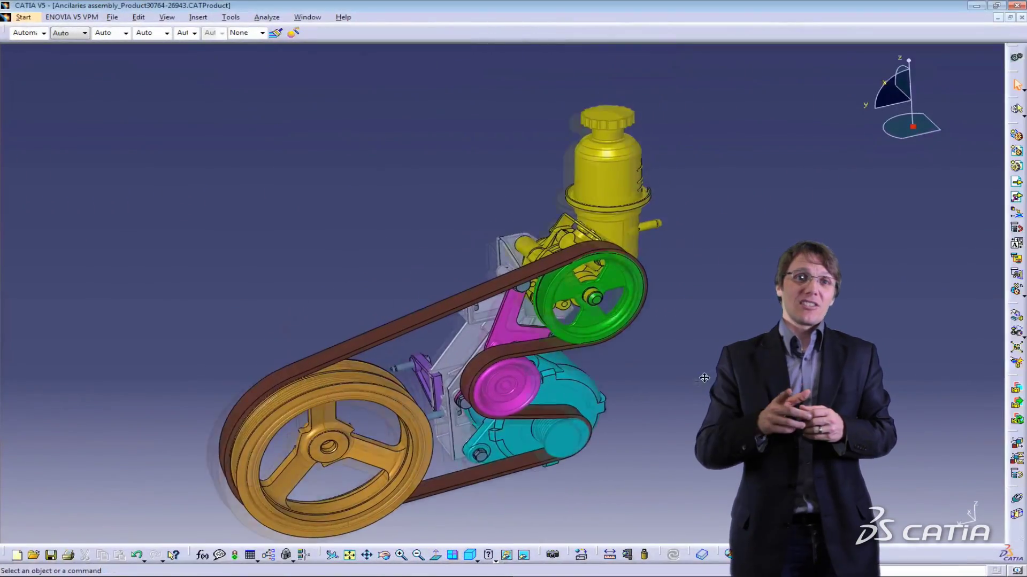
# In CATIA V5, locate the green pulley's Shaft.1 in the specification tree and inspect the features of Body.2
pyautogui.moveTo(704, 379); pyautogui.dragTo(689, 307, button='middle')
pyautogui.rightClick(689, 307)
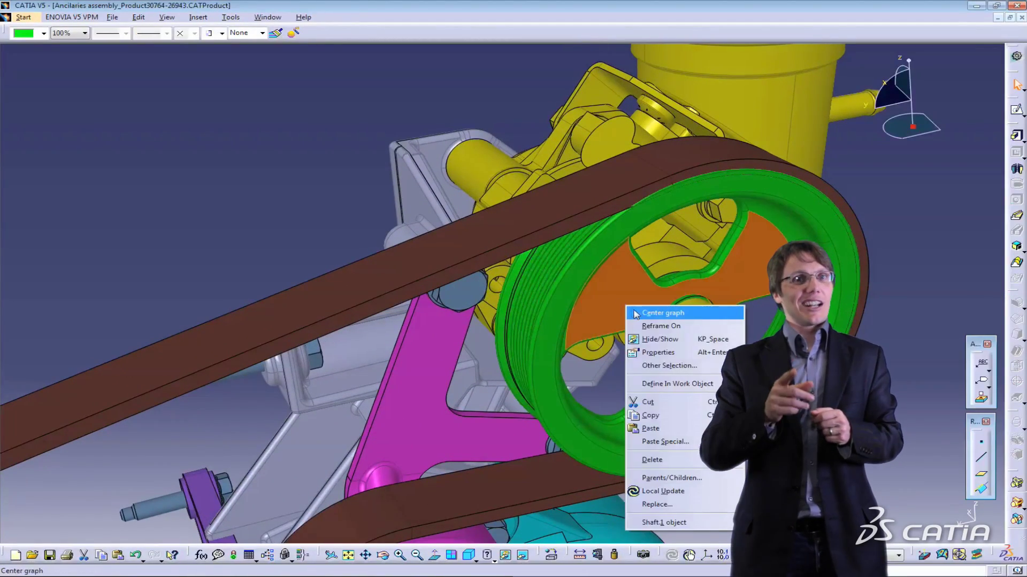
pyautogui.click(707, 313)
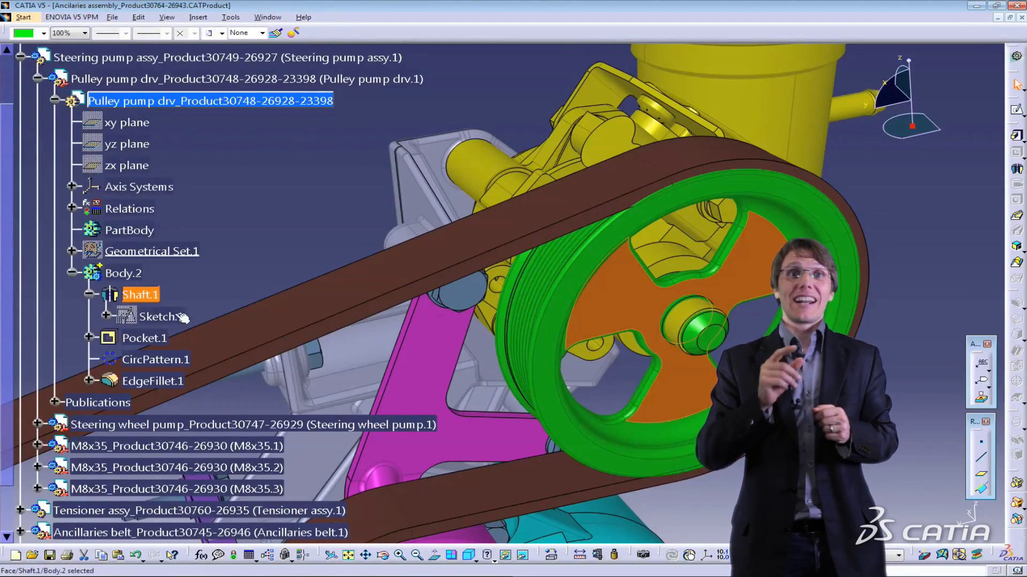
pyautogui.click(143, 339)
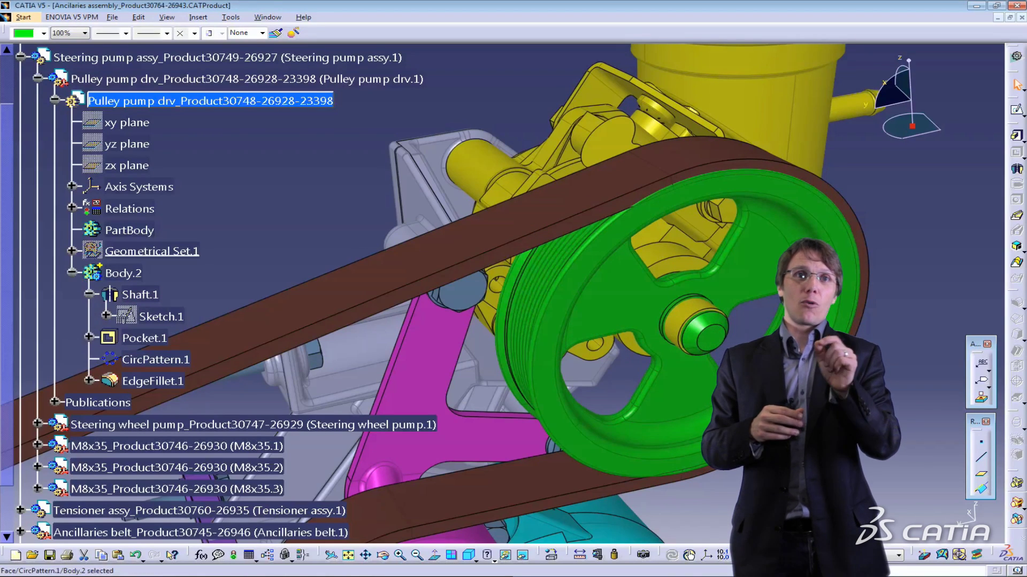
# Set the pulley's circular pattern CircPattern.1 to 4 instances with an angular spacing of 90 degrees
pyautogui.doubleClick(155, 359)
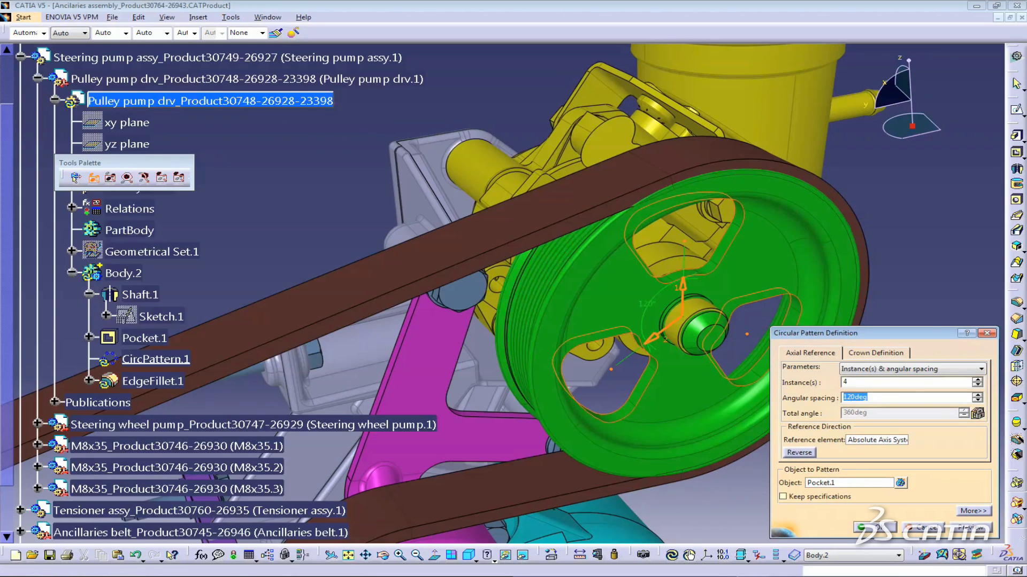
pyautogui.click(959, 530)
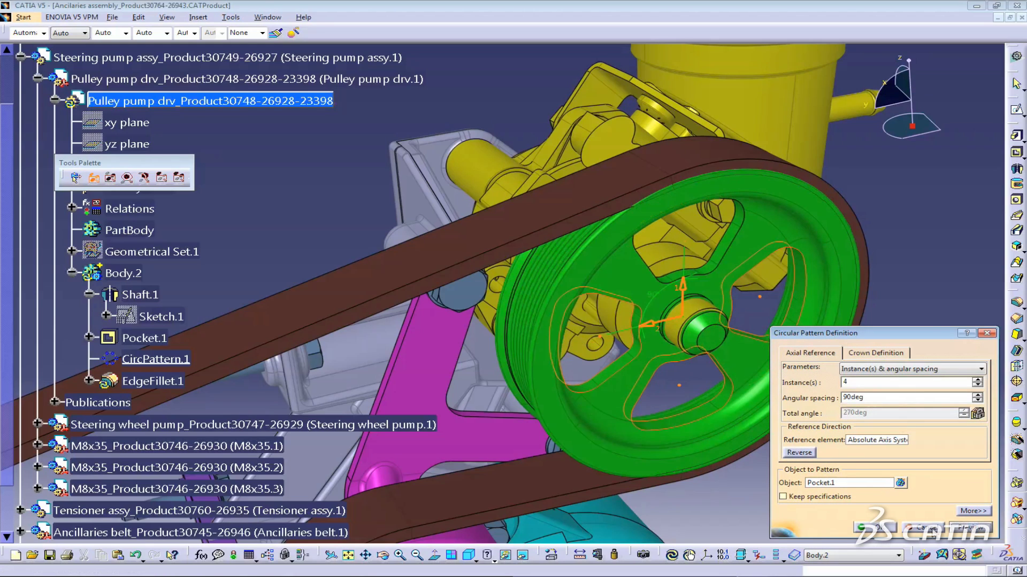
pyautogui.click(877, 528)
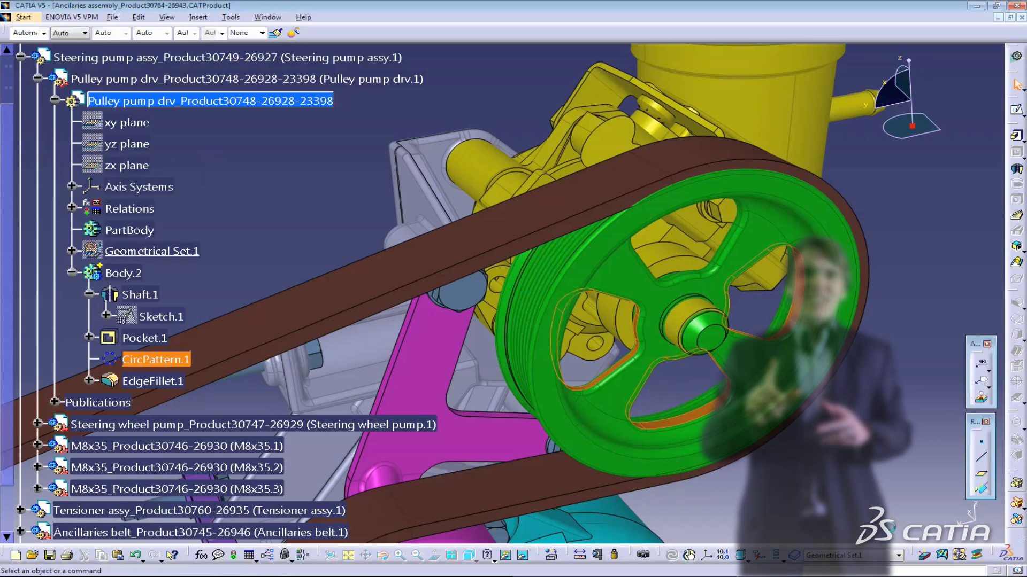
# Show the pulley's Geometrical Set.1 with its planes and hide the specification tree
pyautogui.doubleClick(152, 381)
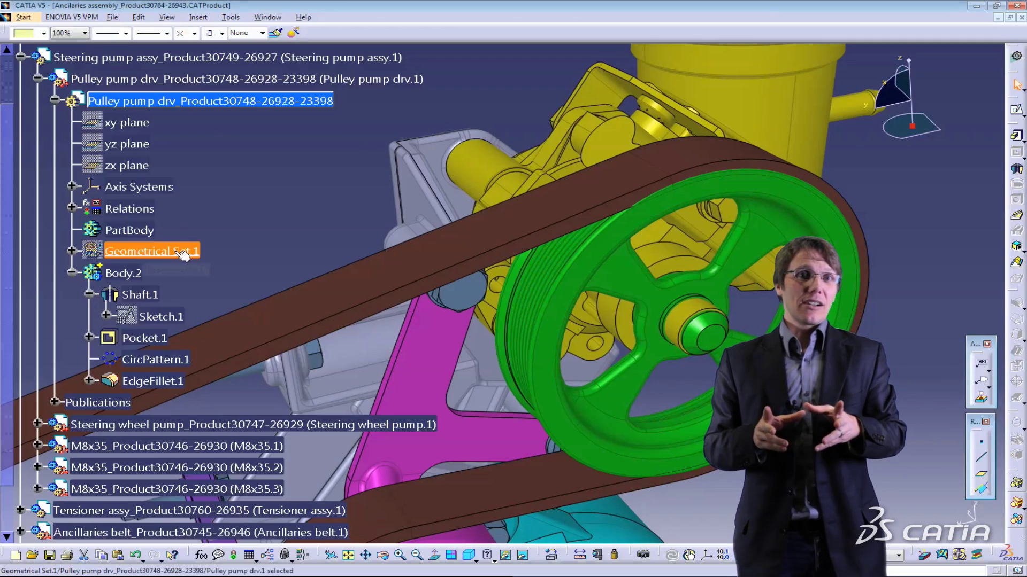
pyautogui.press('F3')
pyautogui.moveTo(610, 395); pyautogui.dragTo(389, 392, button='middle')
# Try moving the purple plane at the pulley hub to a 30 mm offset from Plane.1, and set its offset to 25 mm
pyautogui.click(402, 385)
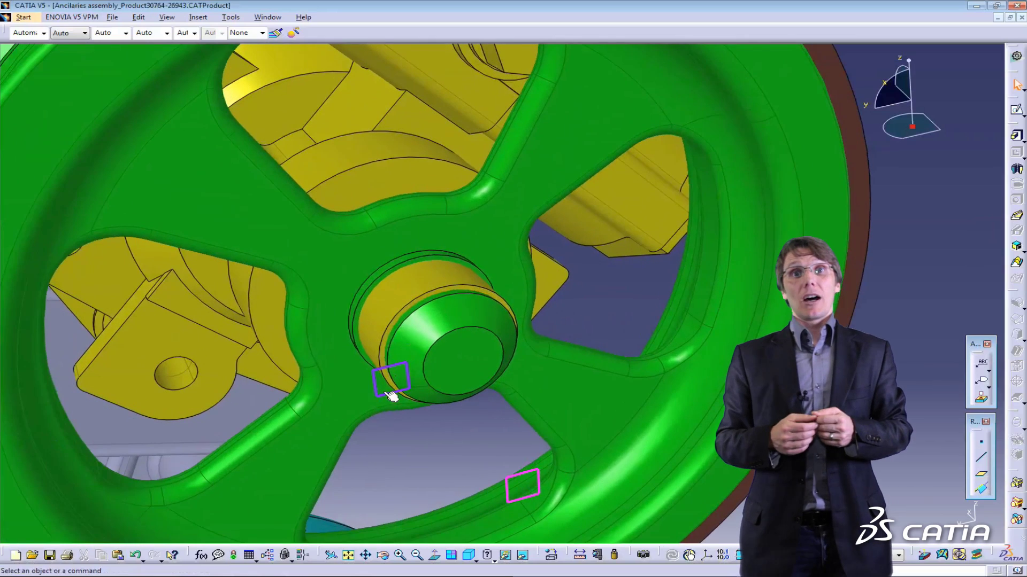
pyautogui.doubleClick(388, 394)
pyautogui.moveTo(396, 385); pyautogui.dragTo(429, 440)
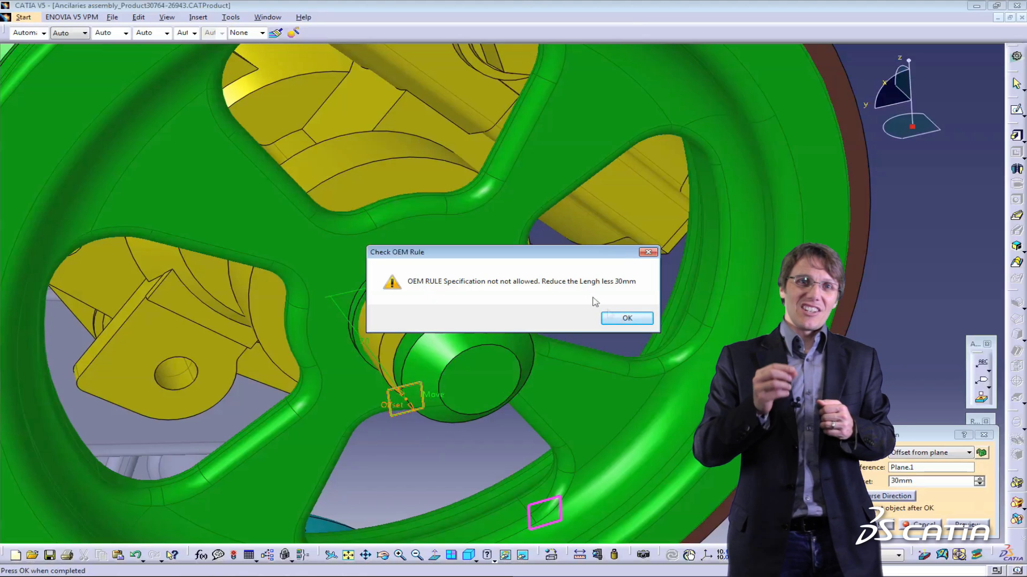
pyautogui.click(616, 318)
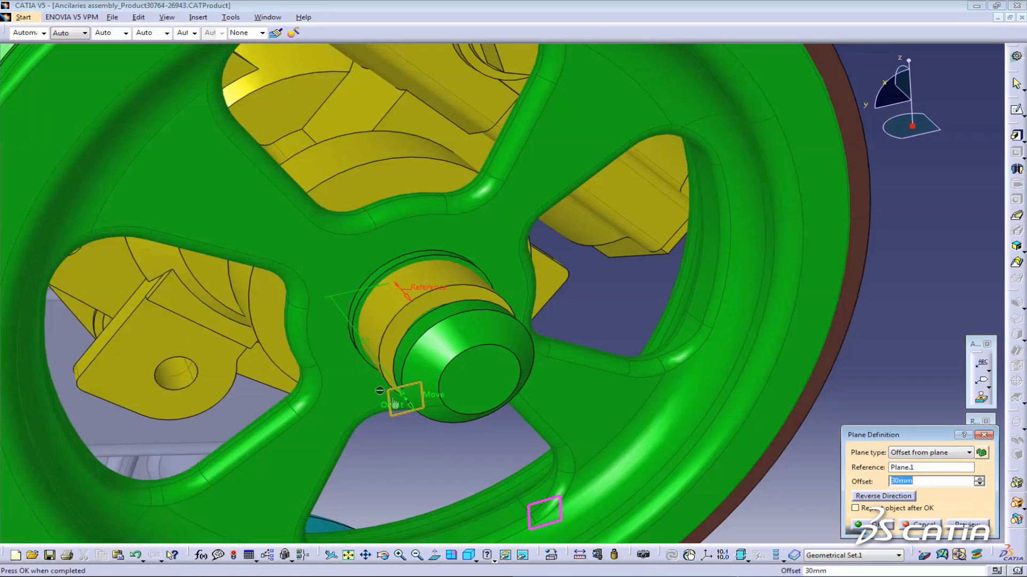
pyautogui.moveTo(394, 404); pyautogui.dragTo(376, 371)
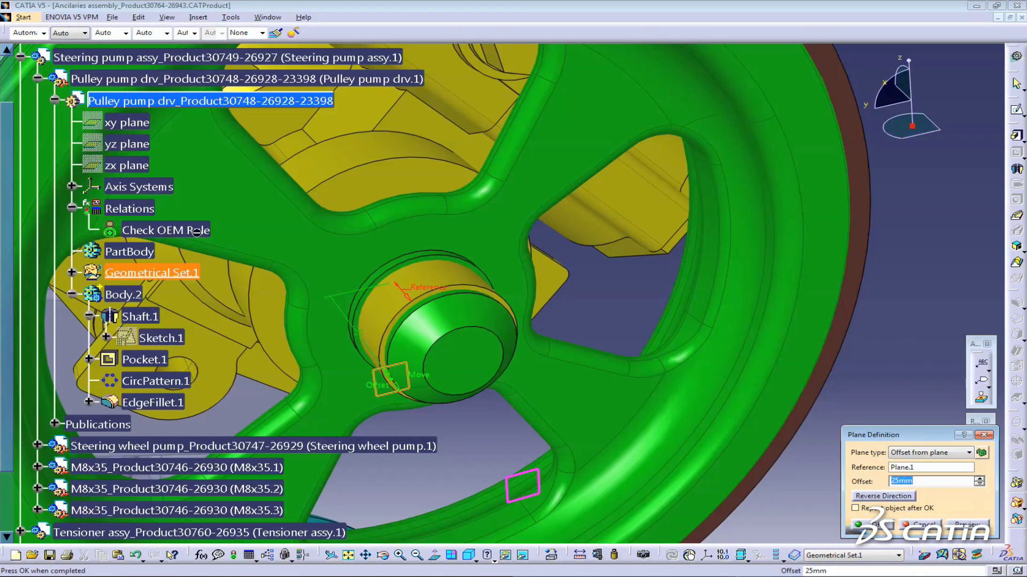
pyautogui.click(883, 525)
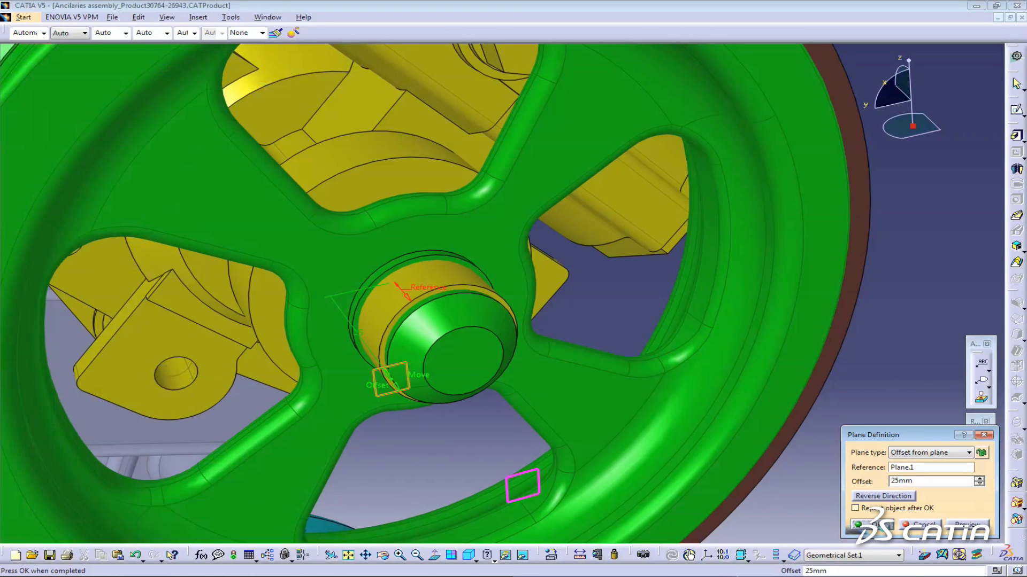
# Start a cylindrical silhouette using the pulley's Body.2 as its support
pyautogui.moveTo(858, 470); pyautogui.dragTo(672, 240, button='middle')
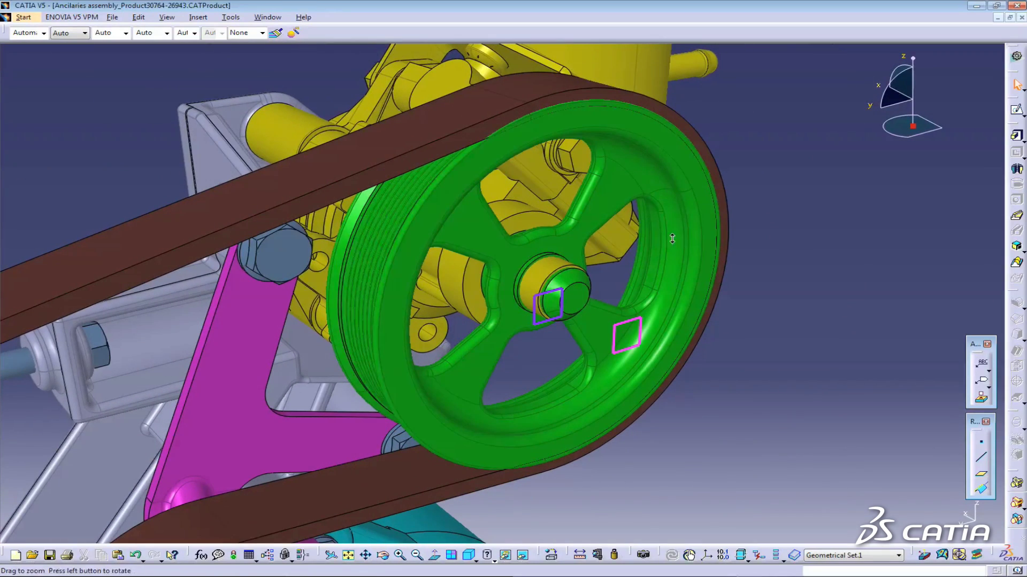
pyautogui.click(980, 490)
pyautogui.click(981, 490)
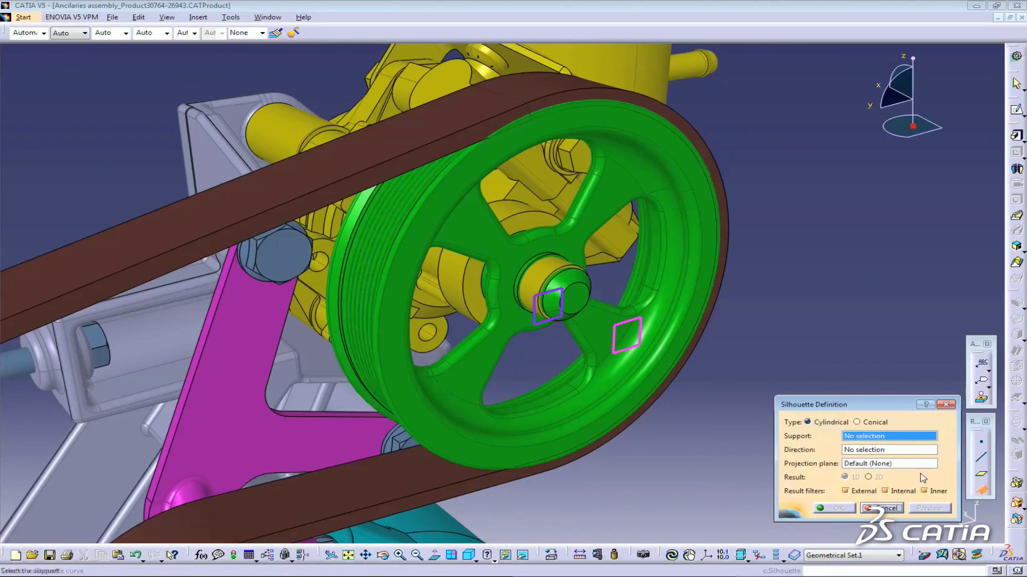
pyautogui.press('F3')
pyautogui.click(123, 295)
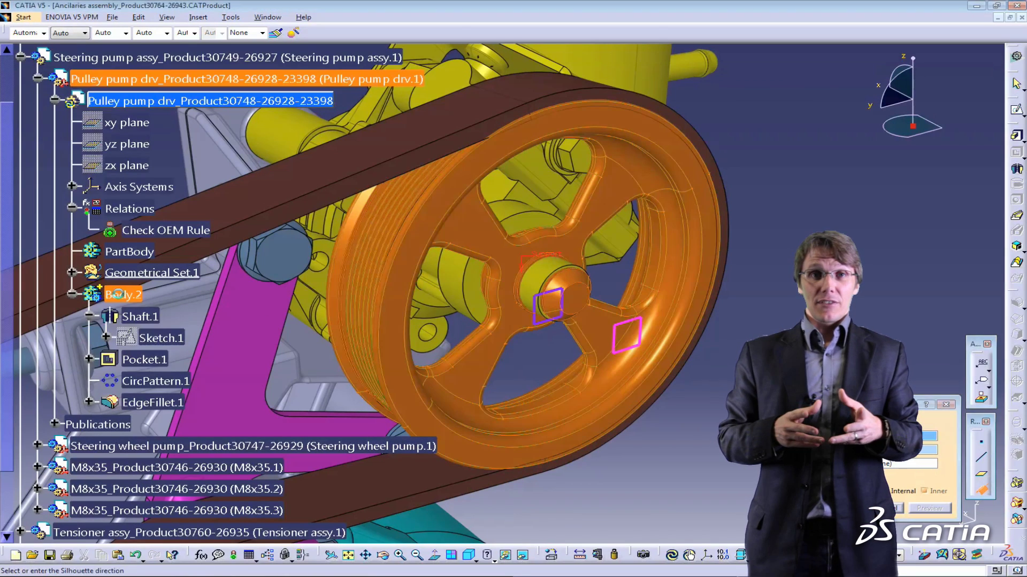
pyautogui.press('F3')
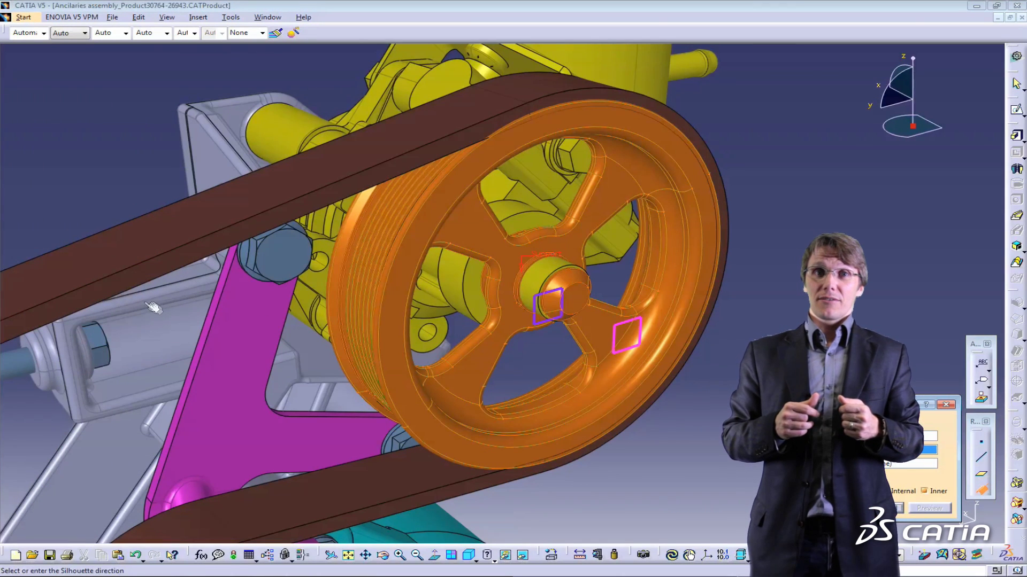
# Use the magenta plane as the silhouette's direction and projection plane, choose the 2D result, and create the silhouette
pyautogui.click(621, 346)
pyautogui.click(621, 347)
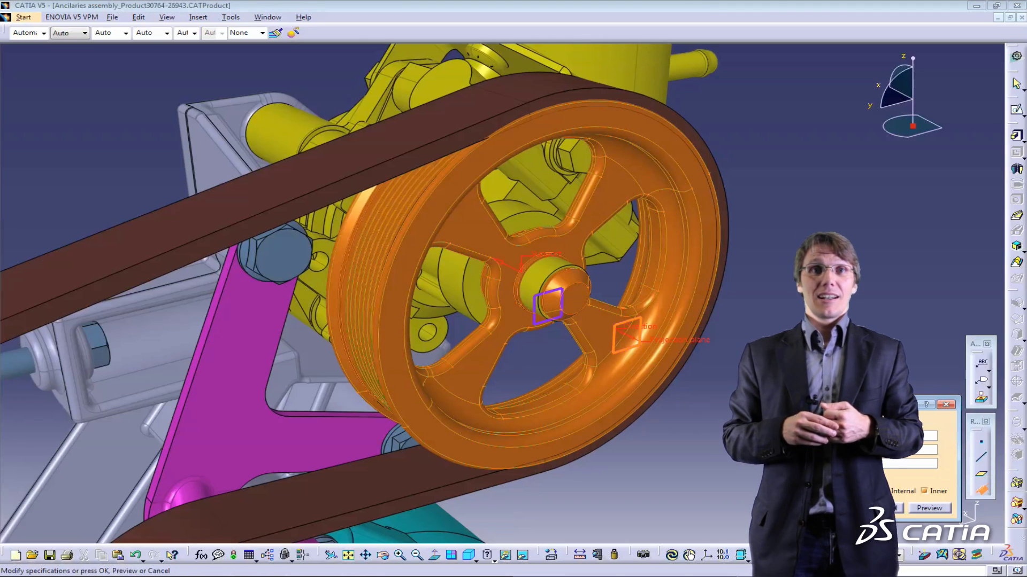
pyautogui.click(869, 478)
pyautogui.click(929, 509)
pyautogui.click(838, 511)
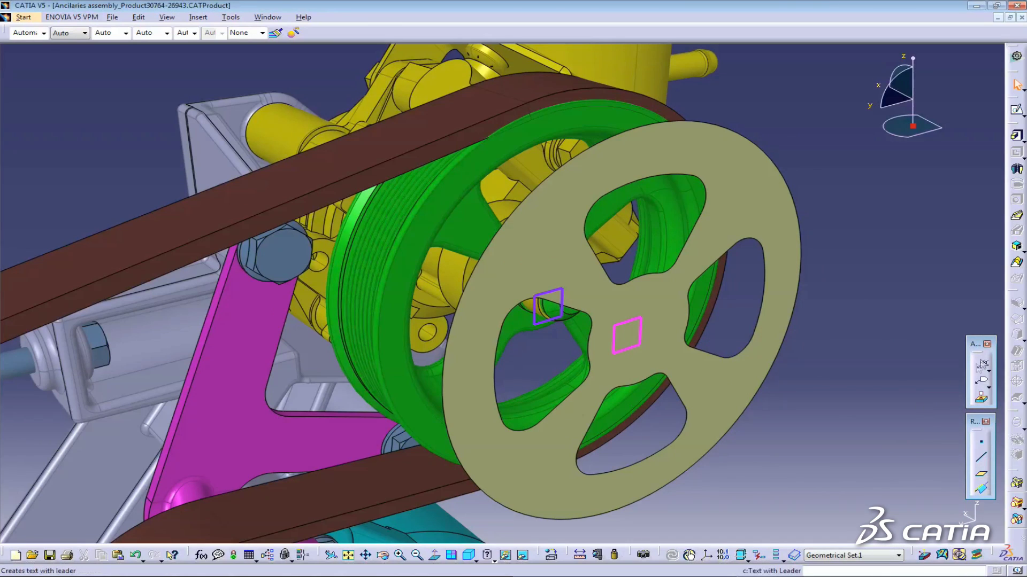
# Attach the leader text "New V6 feature in V5" to the face of the pulley's silhouette
pyautogui.click(617, 361)
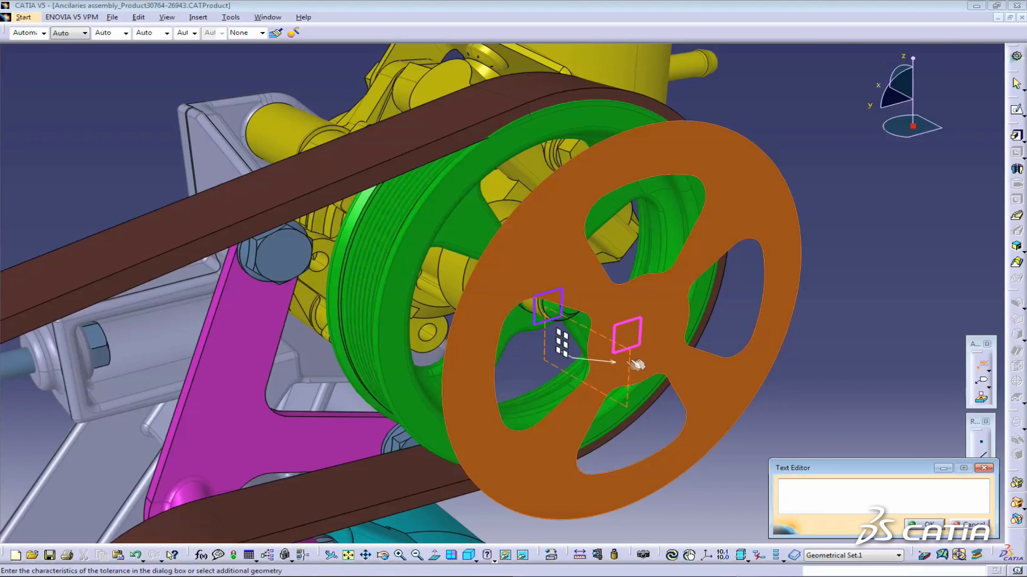
pyautogui.write('New V6 feature in V5')
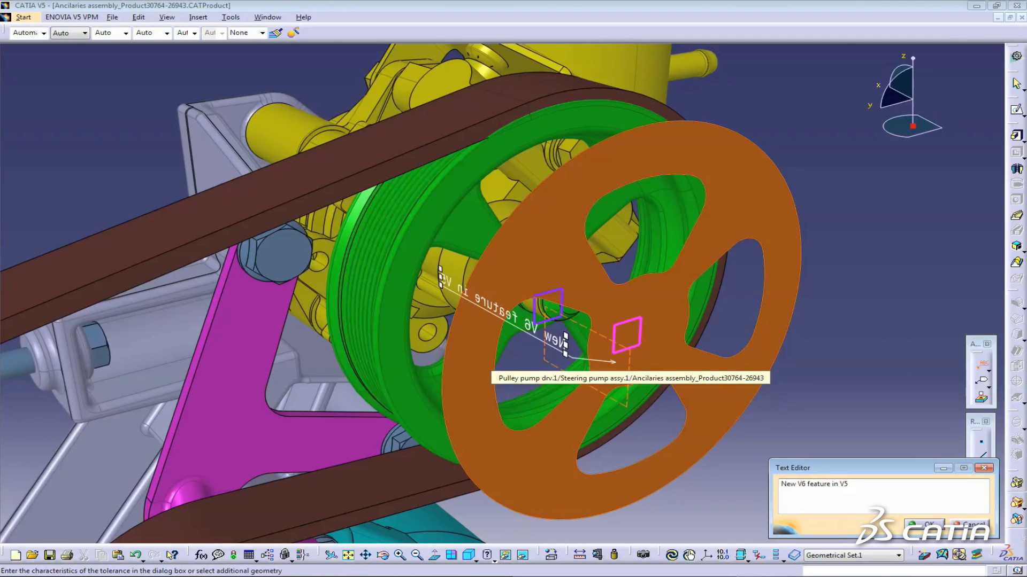
pyautogui.press('Return')
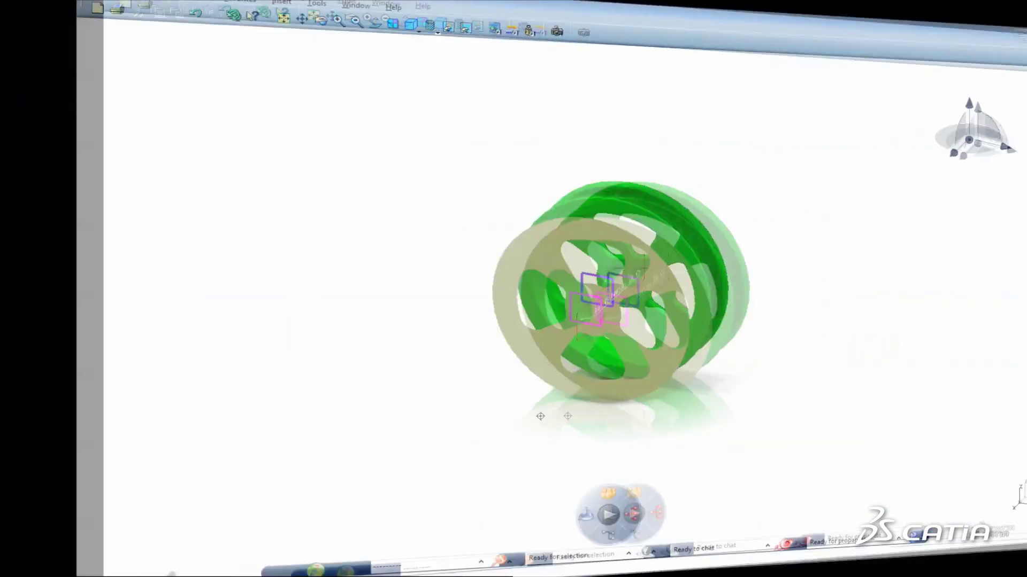
# In CATIA V6, locate the pulley's silhouette in the specification tree and review the offset definition of the Allowed Variante Plane
pyautogui.moveTo(540, 416); pyautogui.dragTo(406, 393, button='middle')
pyautogui.rightClick(488, 205)
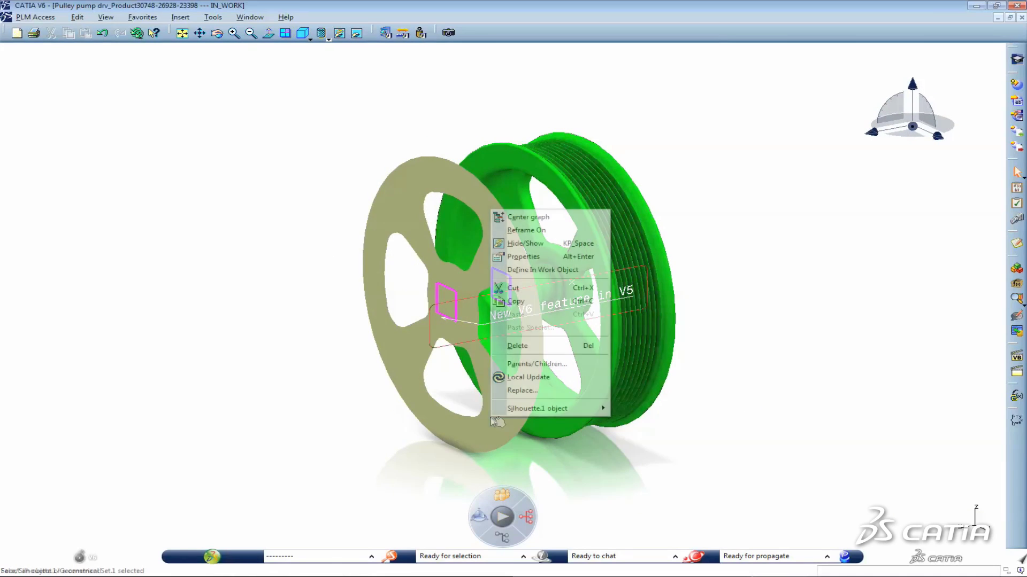
pyautogui.click(511, 224)
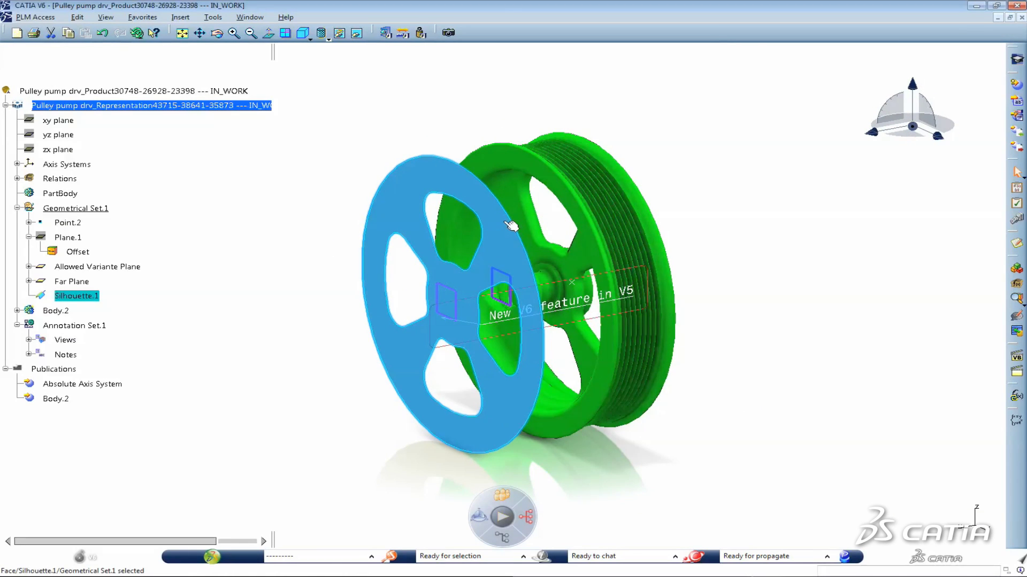
pyautogui.click(257, 272)
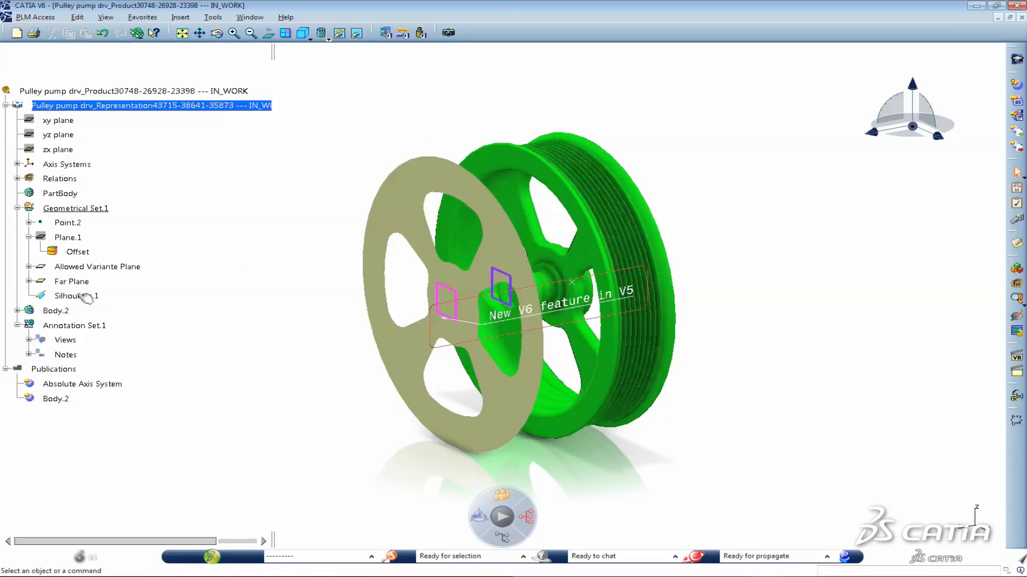
pyautogui.doubleClick(80, 270)
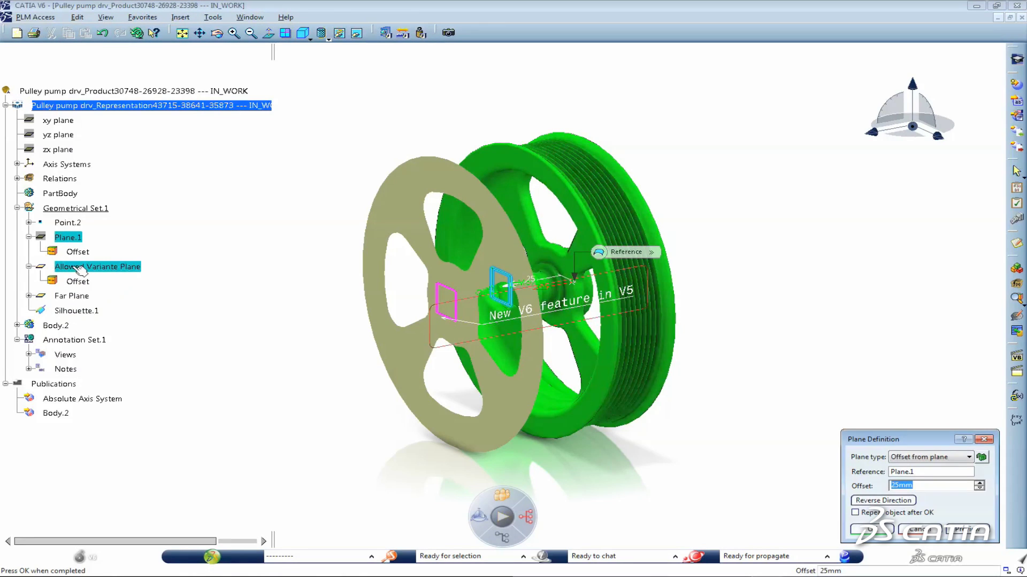
pyautogui.click(864, 528)
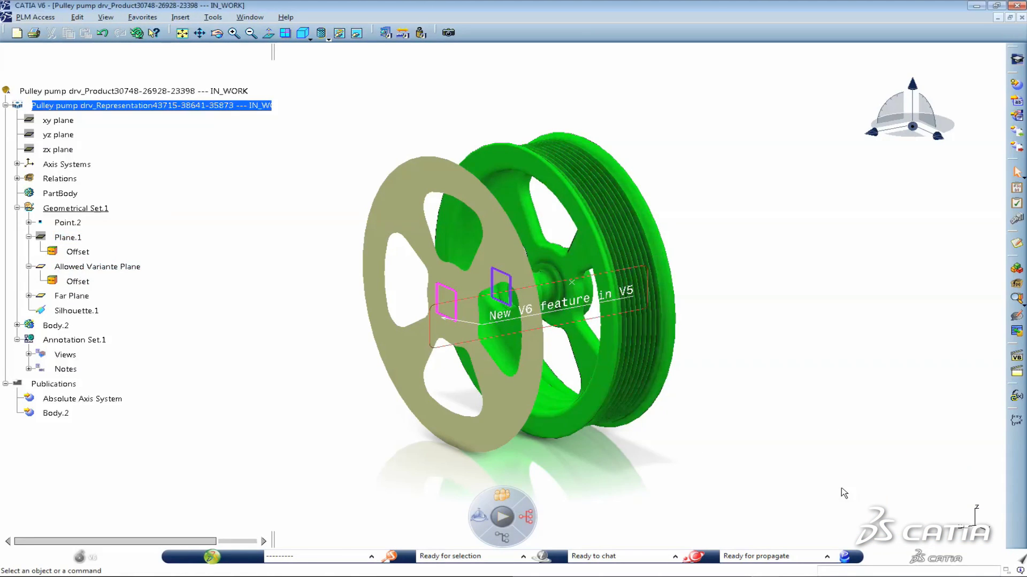
# Switch to the ancillaries assembly window and remove the silhouette, the reference planes and the text annotation in front of the pump pulley
pyautogui.moveTo(843, 492); pyautogui.dragTo(701, 319, button='middle')
pyautogui.click(250, 17)
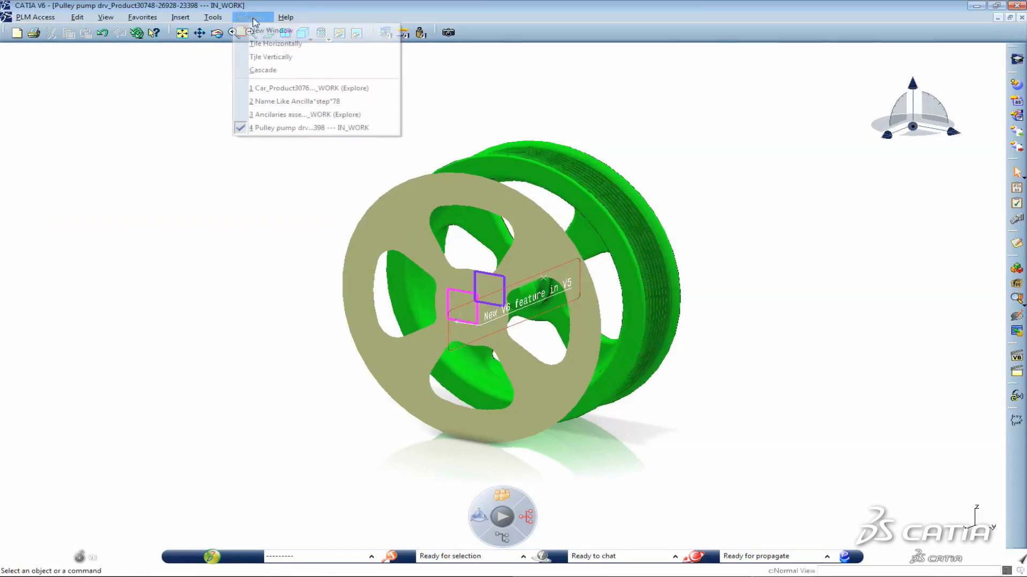
pyautogui.click(305, 115)
pyautogui.moveTo(850, 326); pyautogui.dragTo(712, 300, button='middle')
pyautogui.click(712, 300)
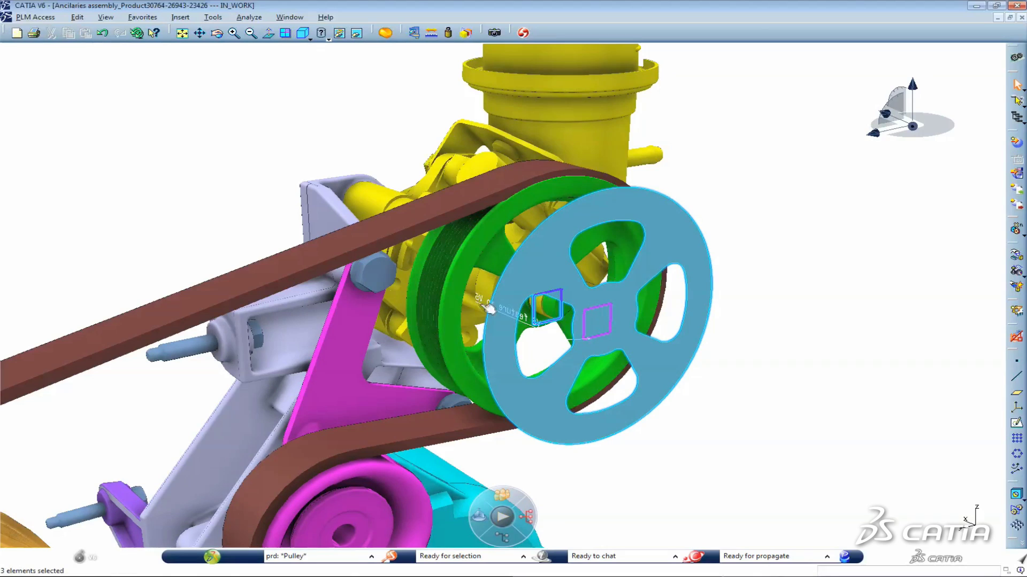
pyautogui.press('Delete')
pyautogui.moveTo(777, 319)
pyautogui.mouseDown(button='middle')
pyautogui.moveTo(758, 397)
pyautogui.moveTo(660, 470)
pyautogui.moveTo(699, 428)
pyautogui.moveTo(738, 410)
pyautogui.mouseUp(button='middle')
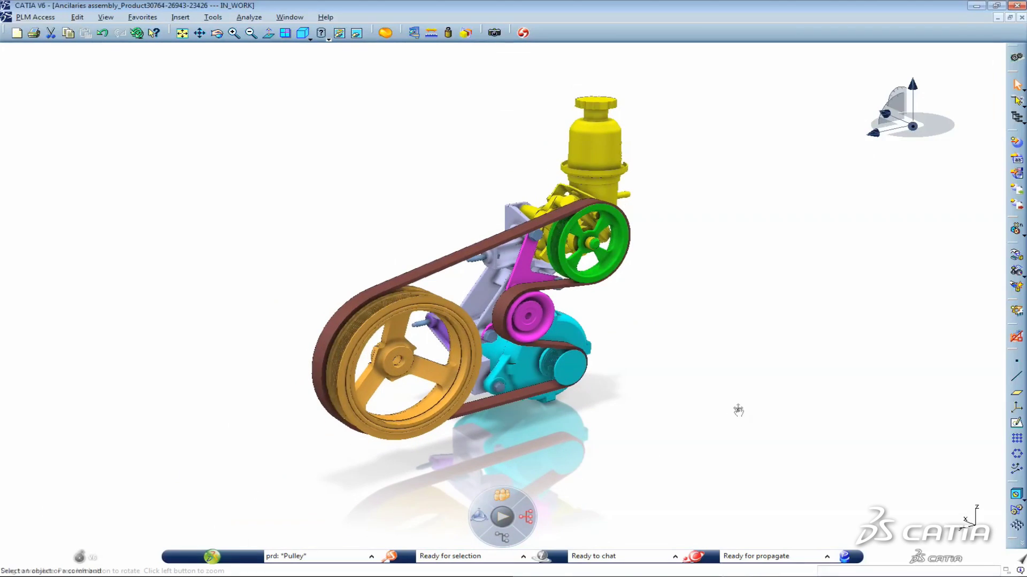